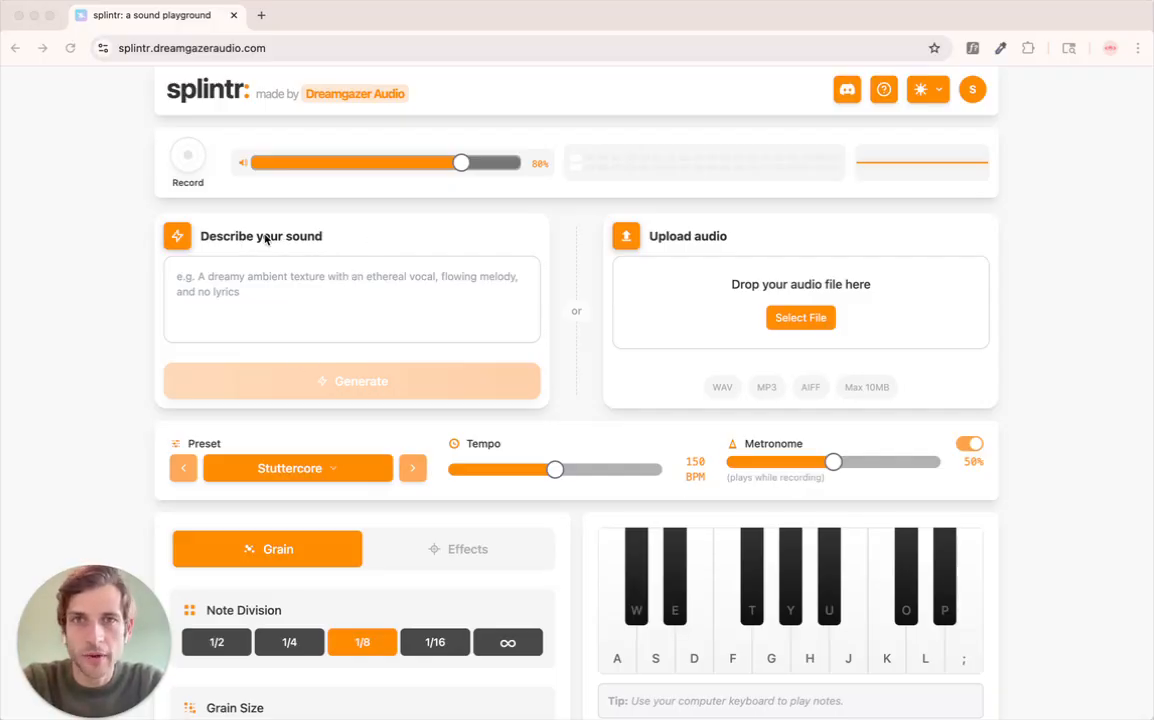
# - Generate a sound from the description "A soft indie pop ballad, sung in a female voice, singing wistfully about love"
pyautogui.click(258, 299)
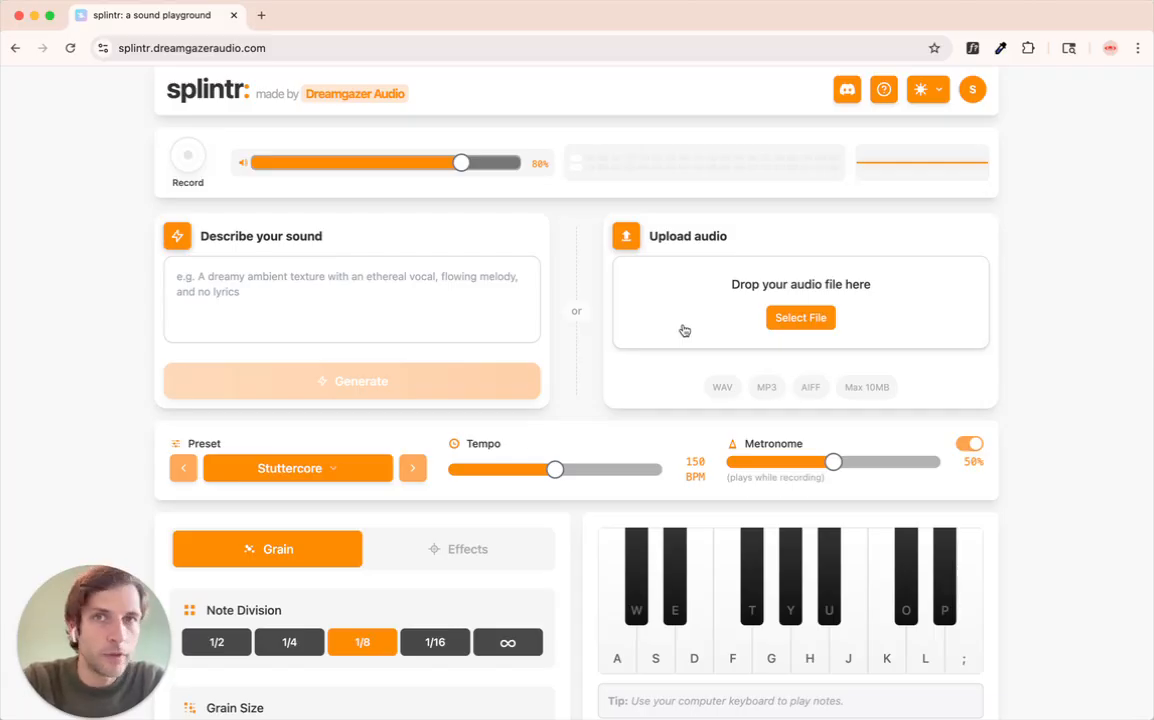
pyautogui.click(258, 304)
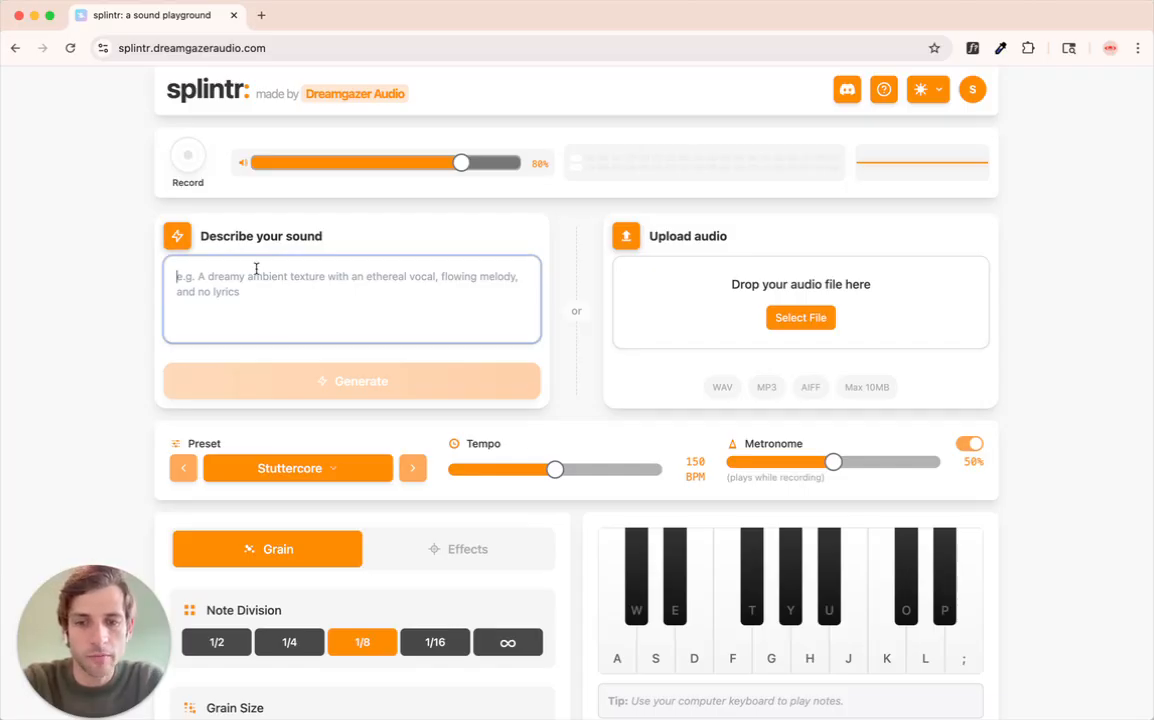
pyautogui.write('A sof')
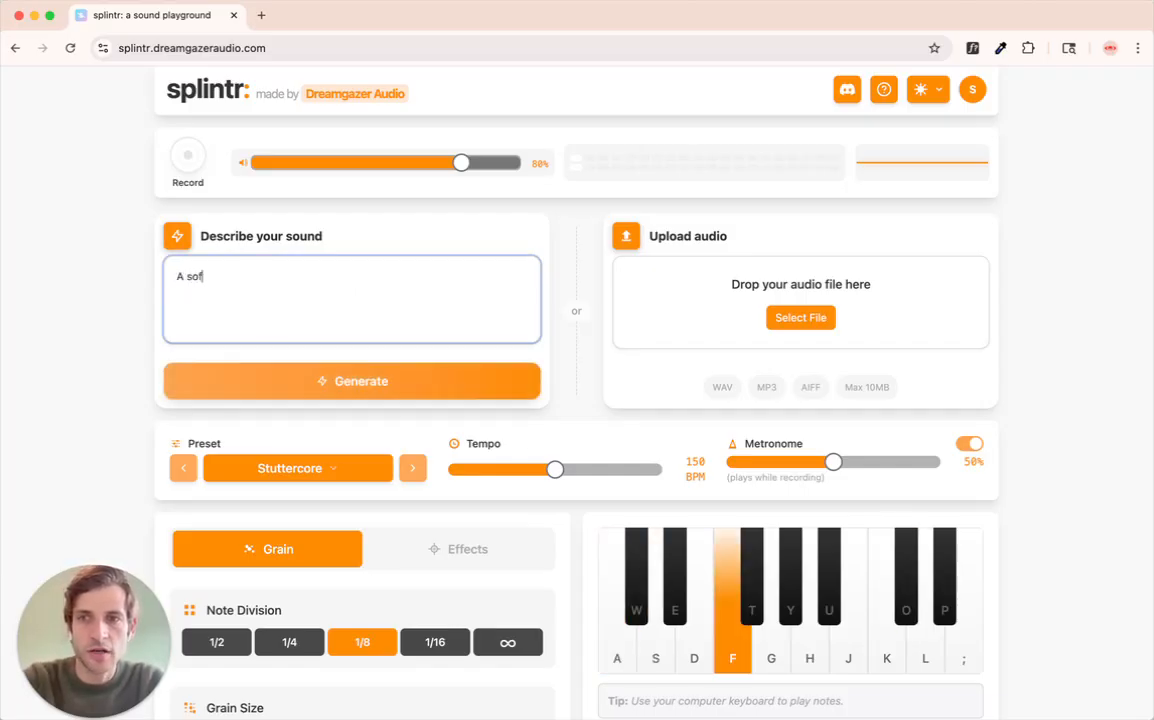
pyautogui.write('t indie pop ball')
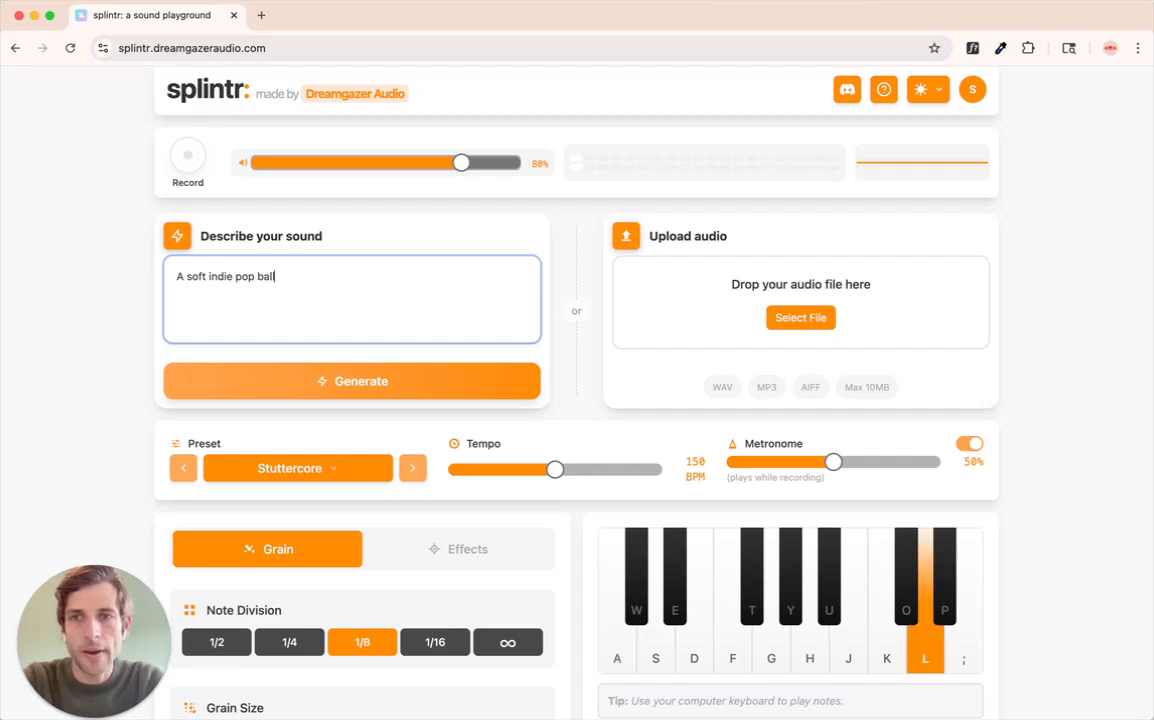
pyautogui.write('ad, sung in a female voice, singing ')
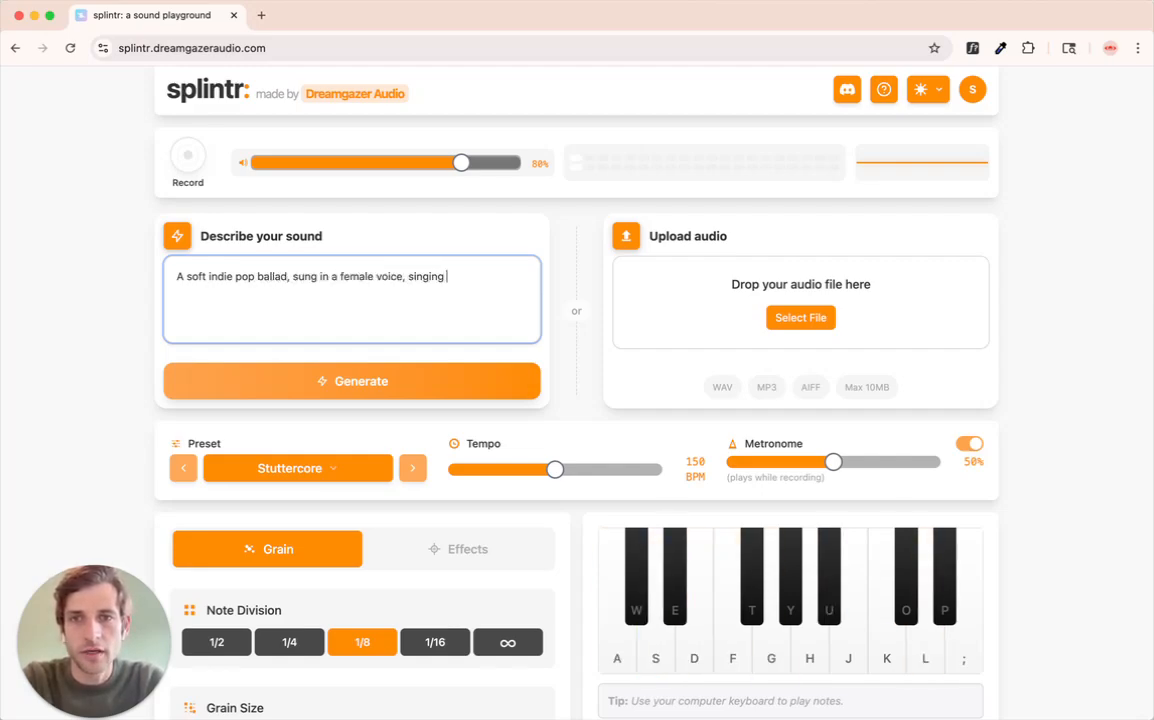
pyautogui.write('wistfully abo')
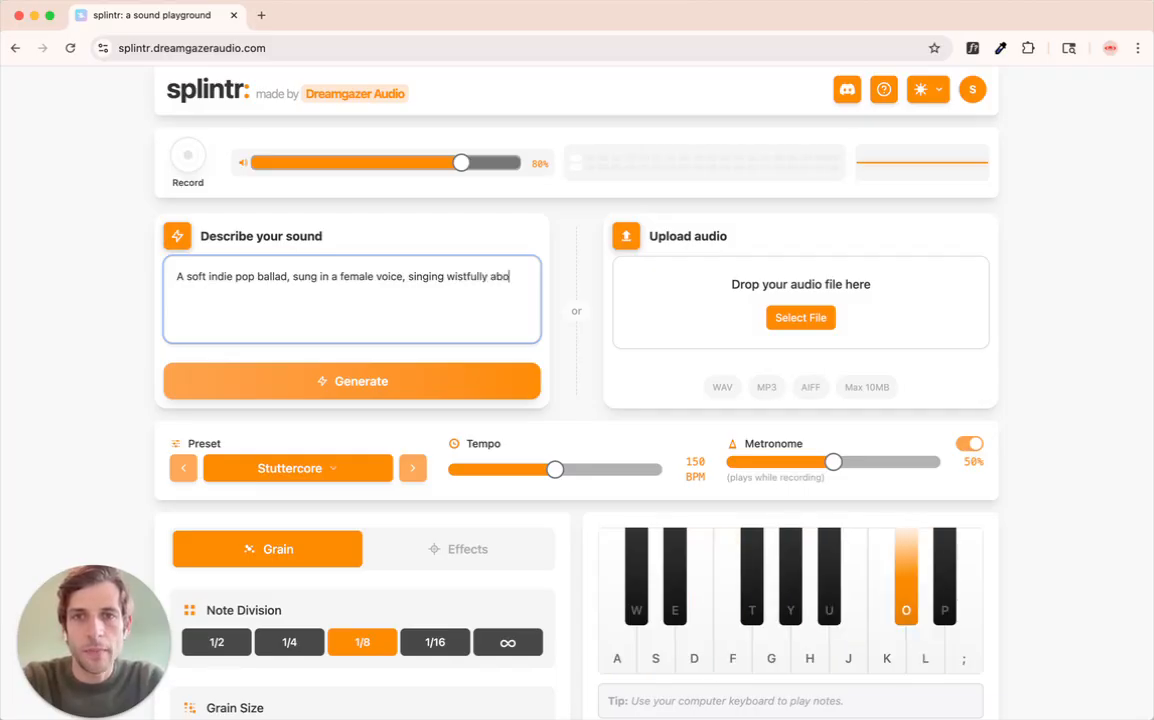
pyautogui.write('ut love')
pyautogui.click(265, 368)
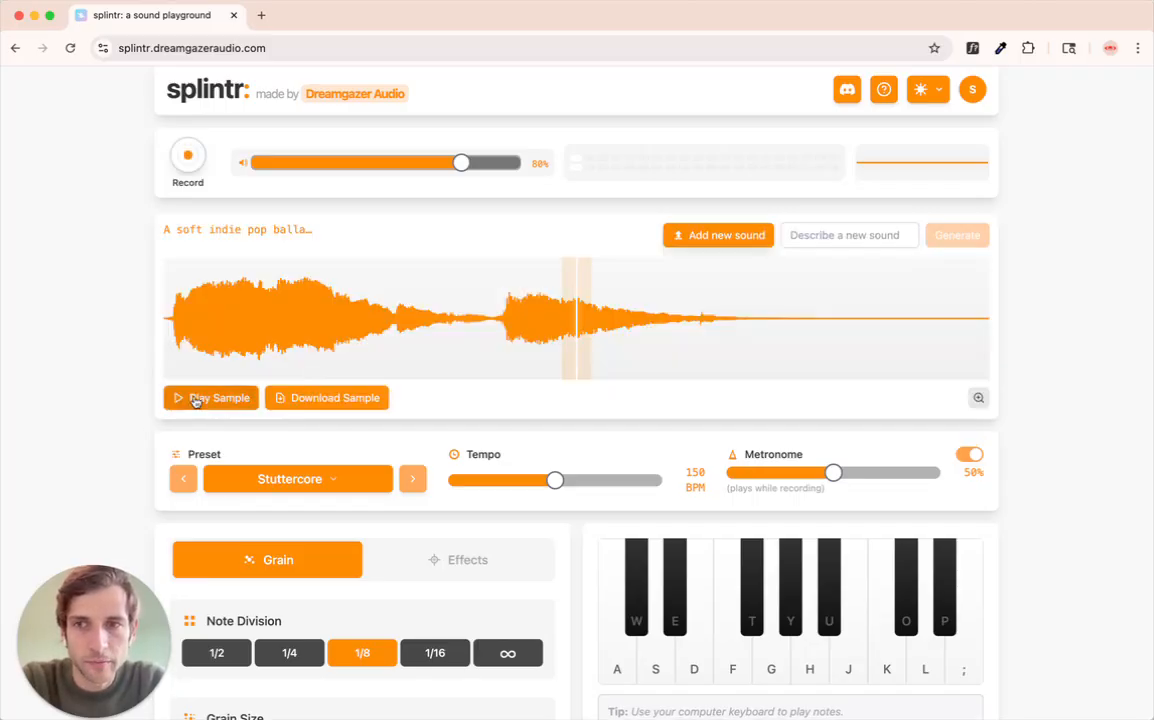
# - Play and stop the generated sample, and audition it on the keyboard with notes A, S, F, H and J
pyautogui.click(196, 399)
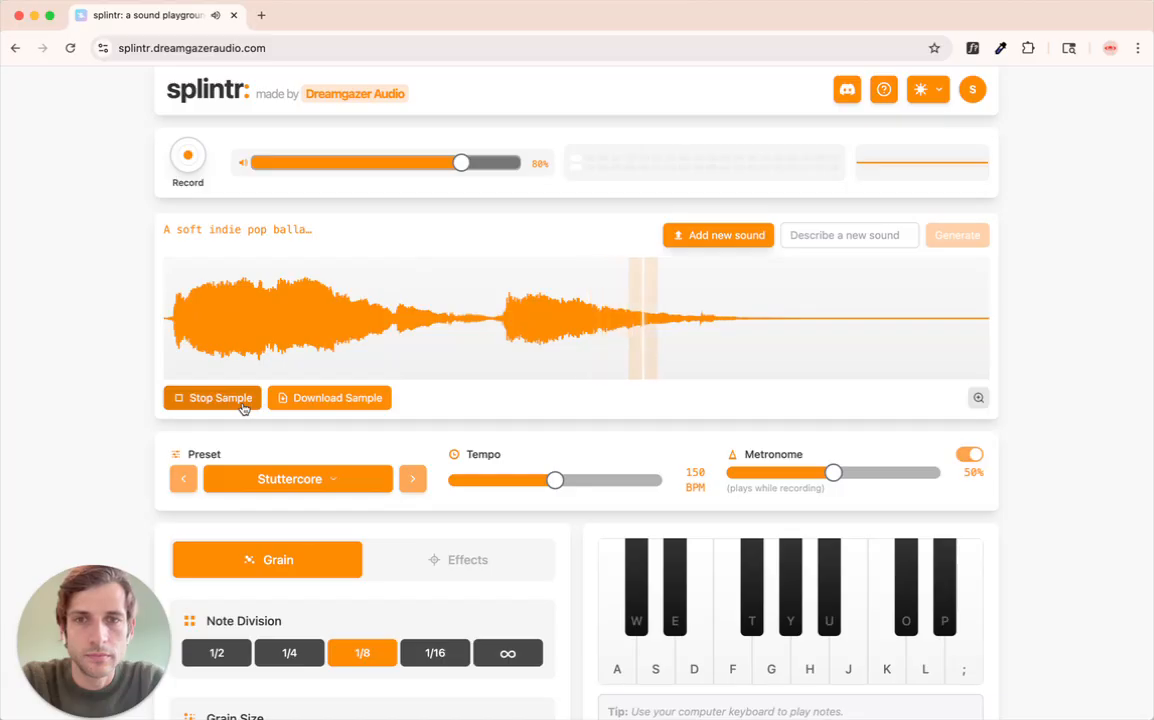
pyautogui.click(243, 403)
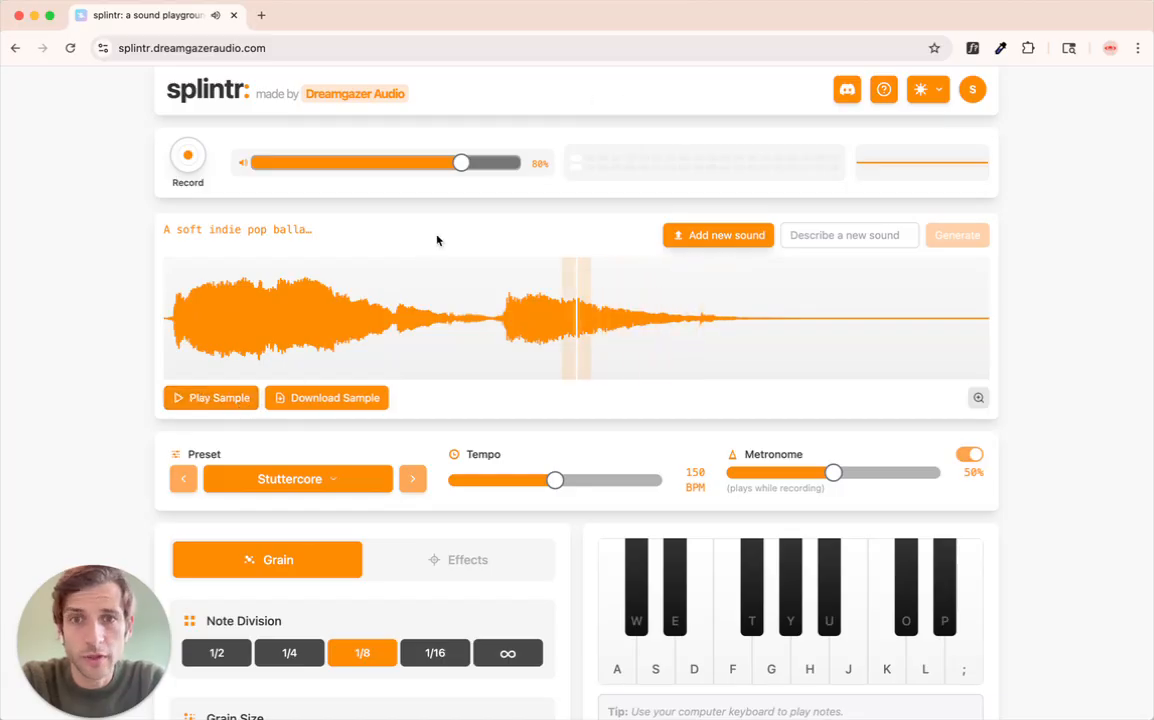
pyautogui.click(617, 672)
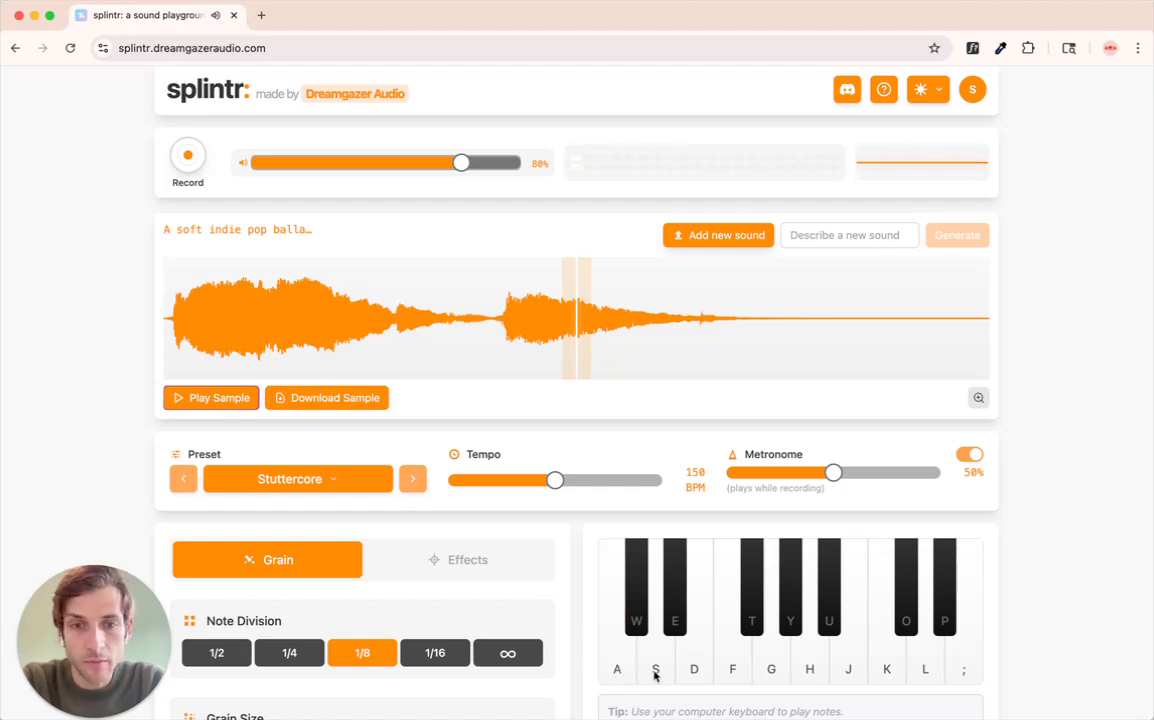
pyautogui.press('s')
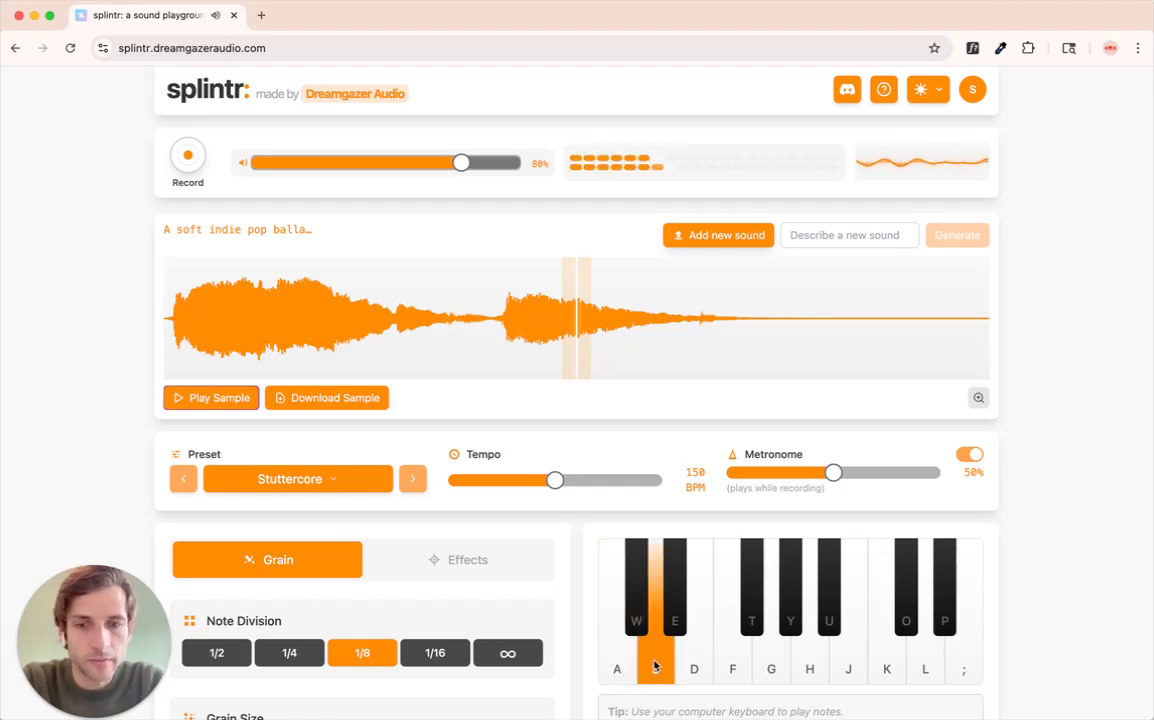
pyautogui.press('f')
pyautogui.press('h')
pyautogui.press('j')
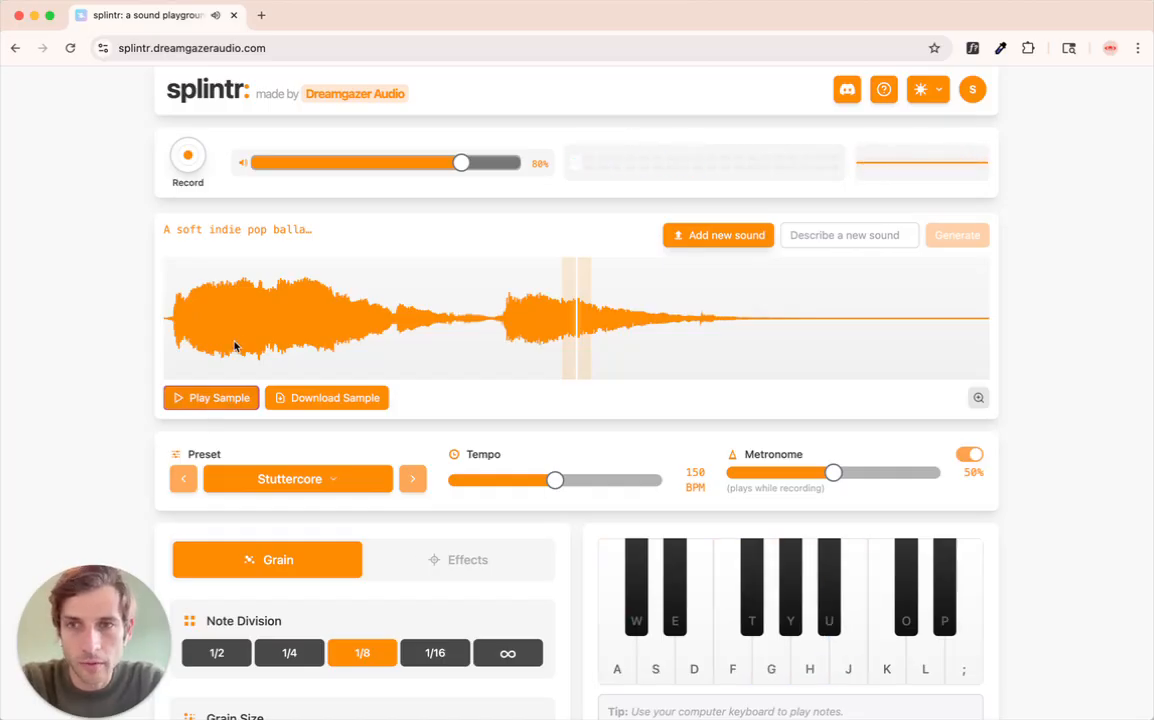
# - While playing notes, set marker 1 near the waveform's start, marker 2 late in the first swell and marker 3 on the second swell
pyautogui.press('f')
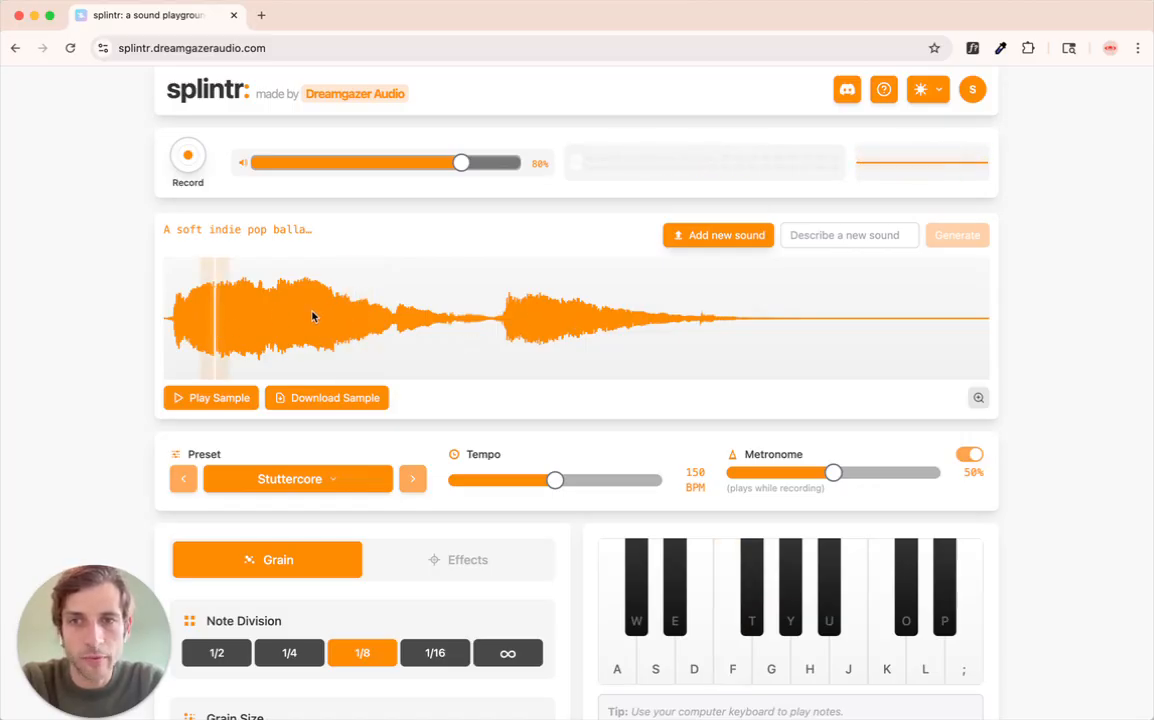
pyautogui.press('f')
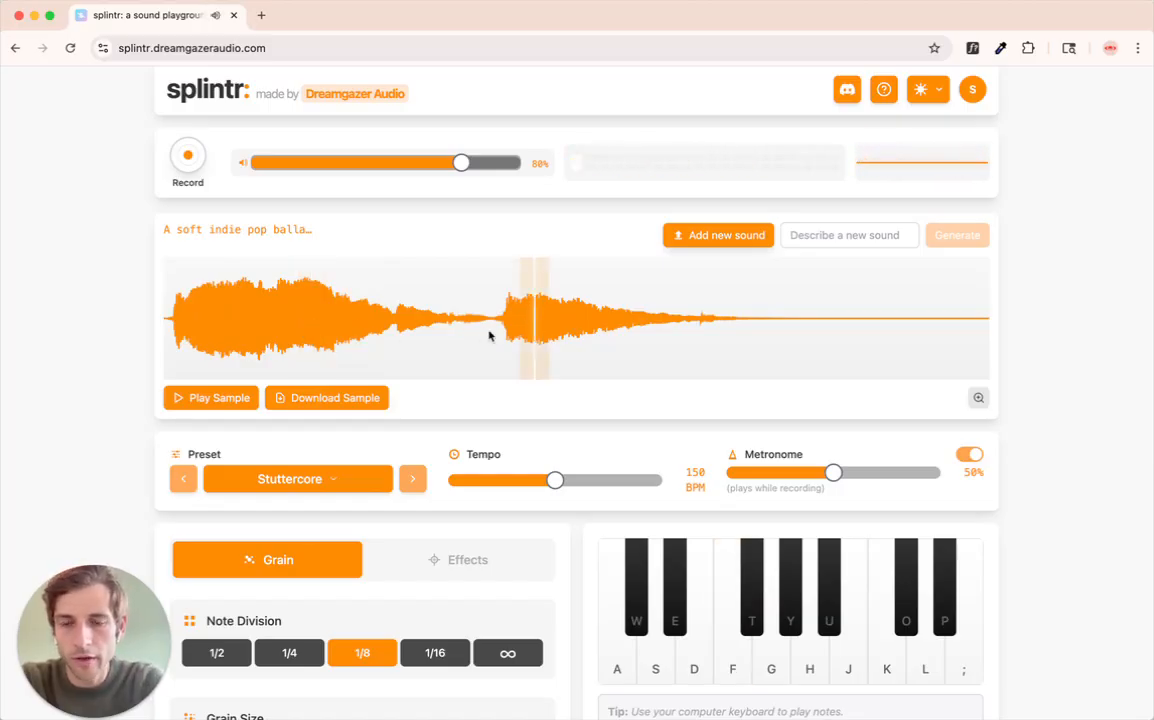
pyautogui.press('f')
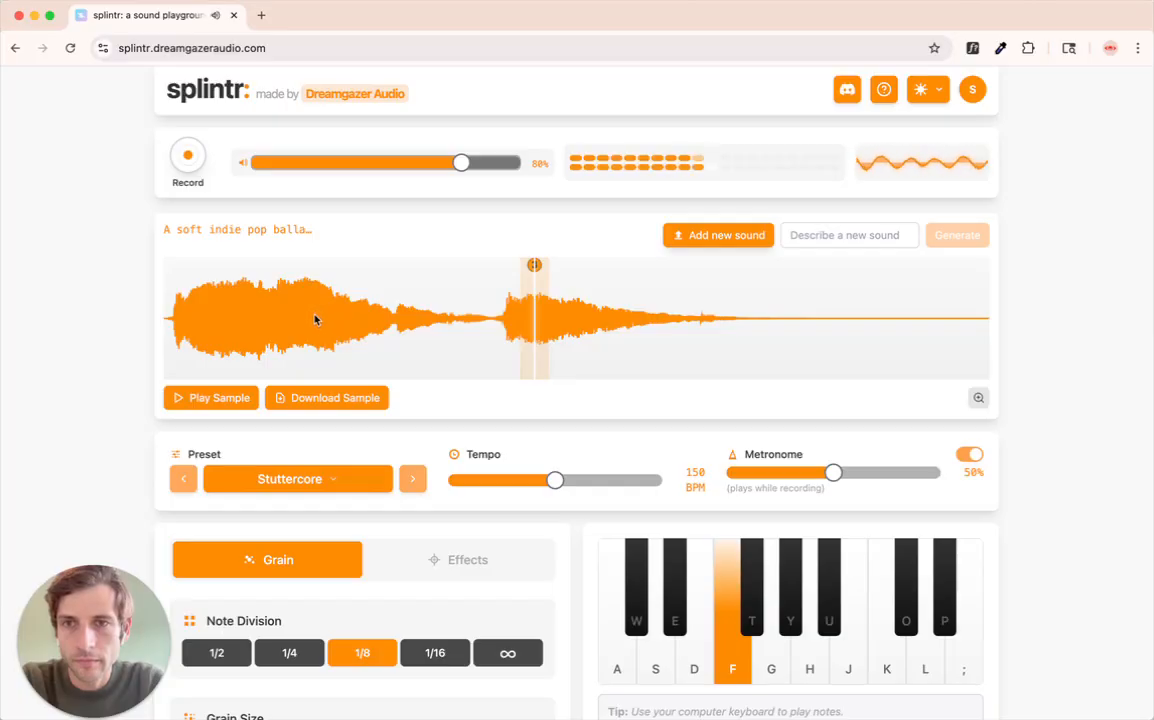
pyautogui.click(315, 319)
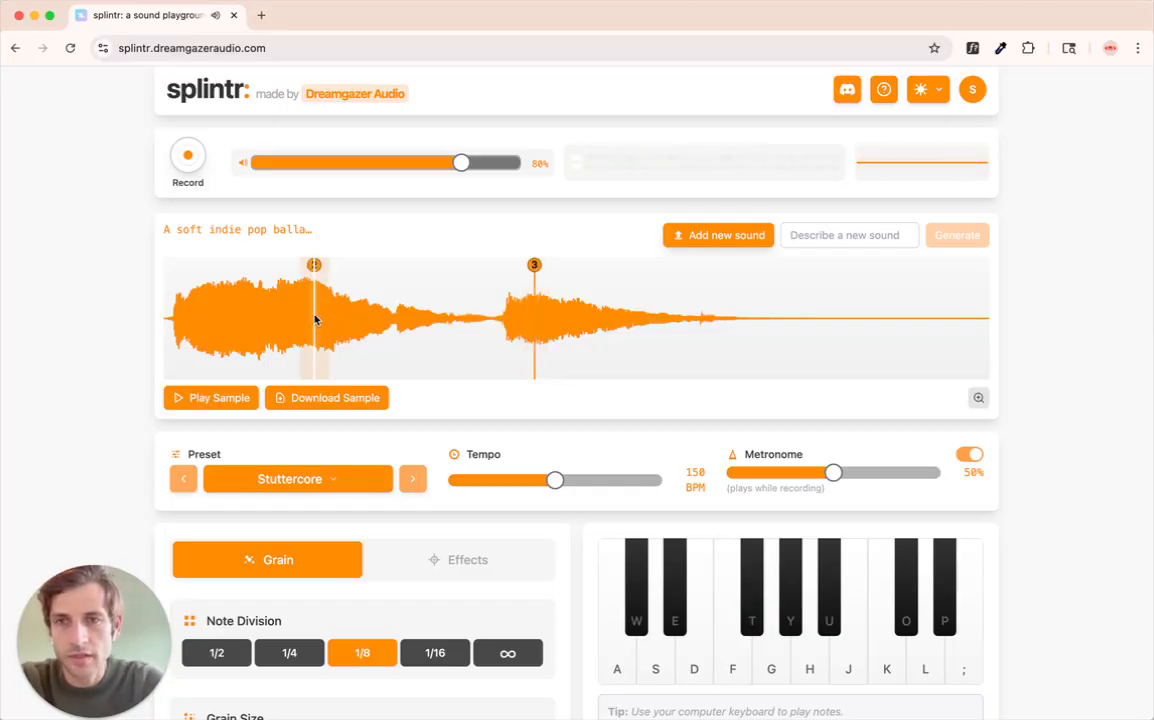
pyautogui.click(199, 322)
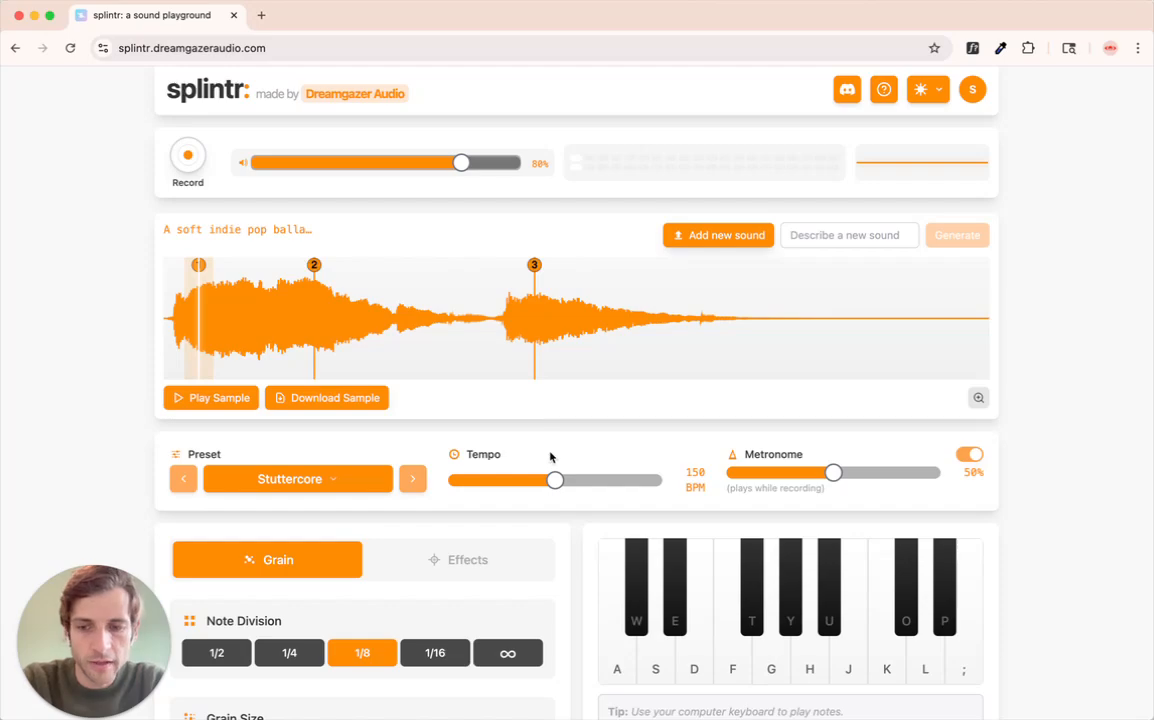
pyautogui.press('h')
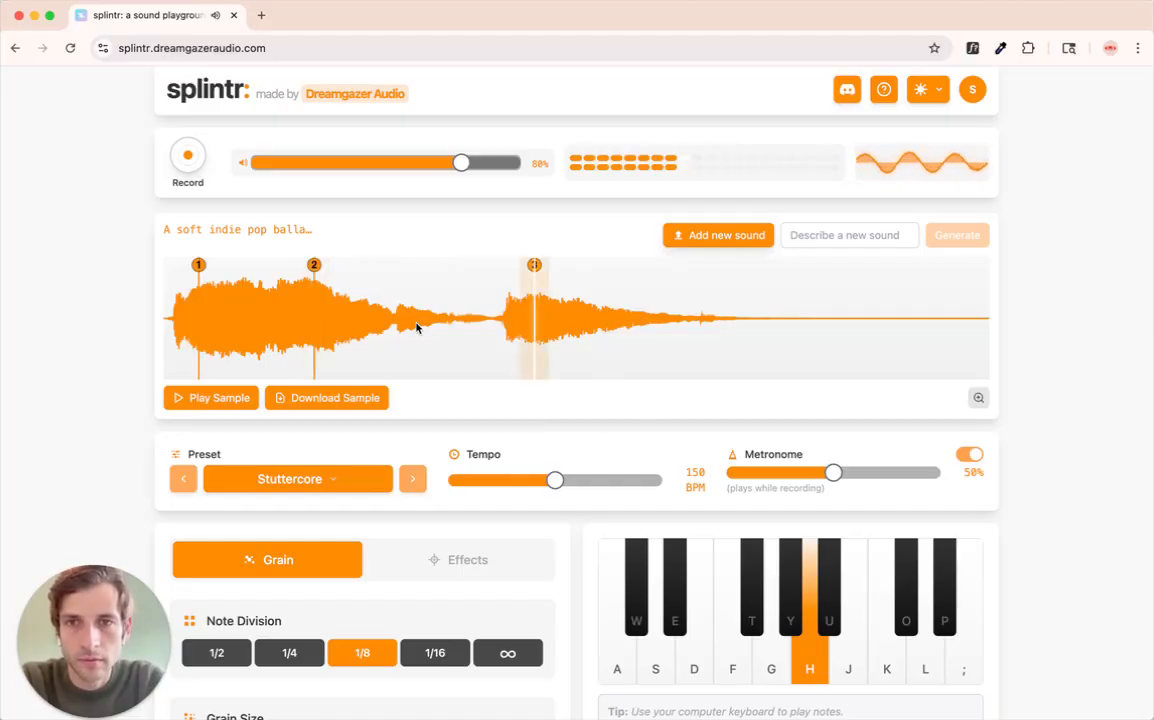
# - Try the Crystal Walls preset, playing note H while moving the playhead to the first and second swells
pyautogui.scroll(-3, 419, 422)
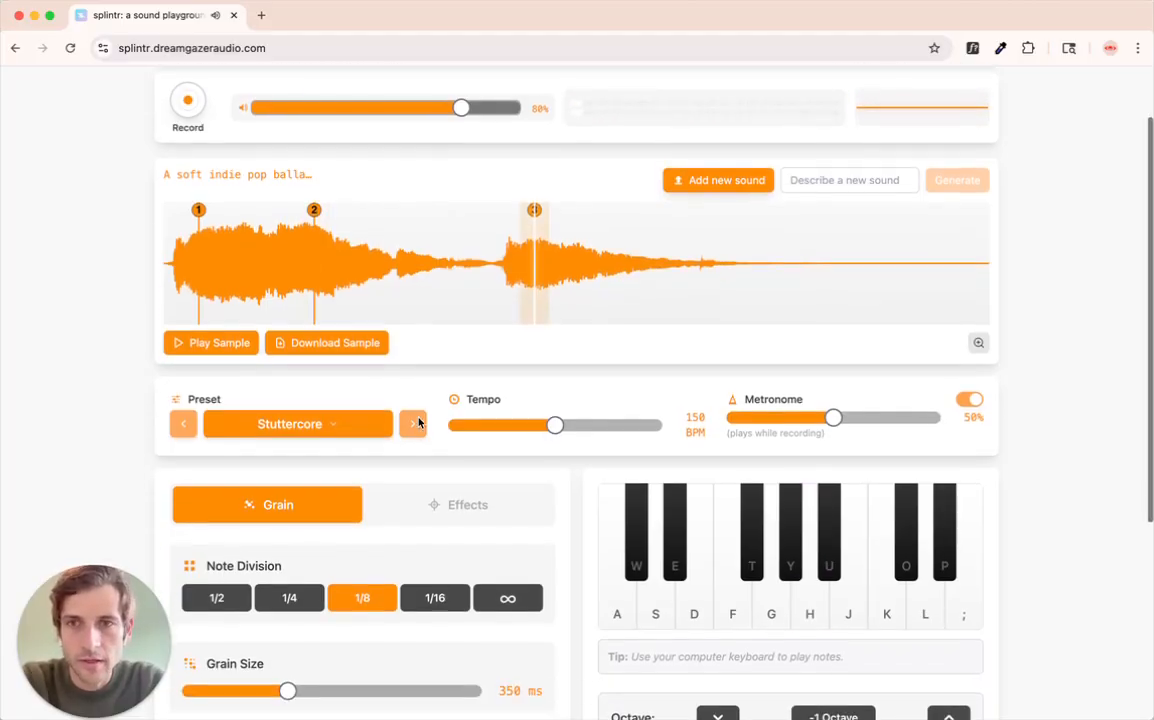
pyautogui.click(412, 301)
pyautogui.scroll(-3, 400, 520)
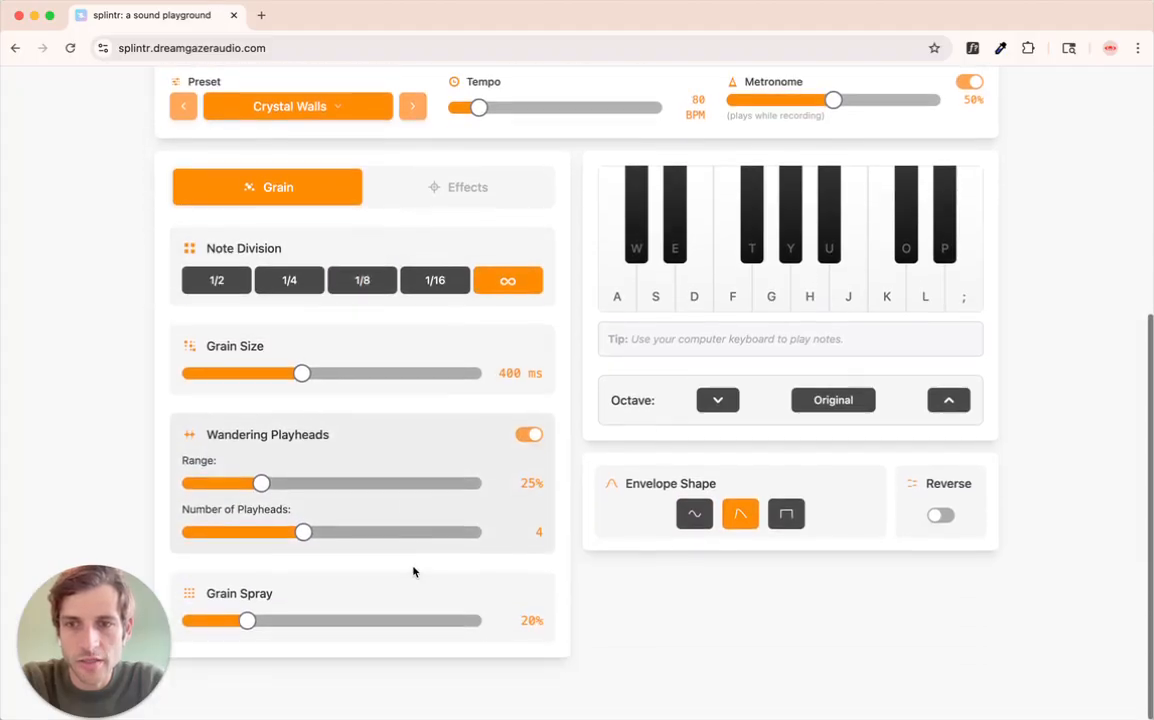
pyautogui.scroll(3, 413, 571)
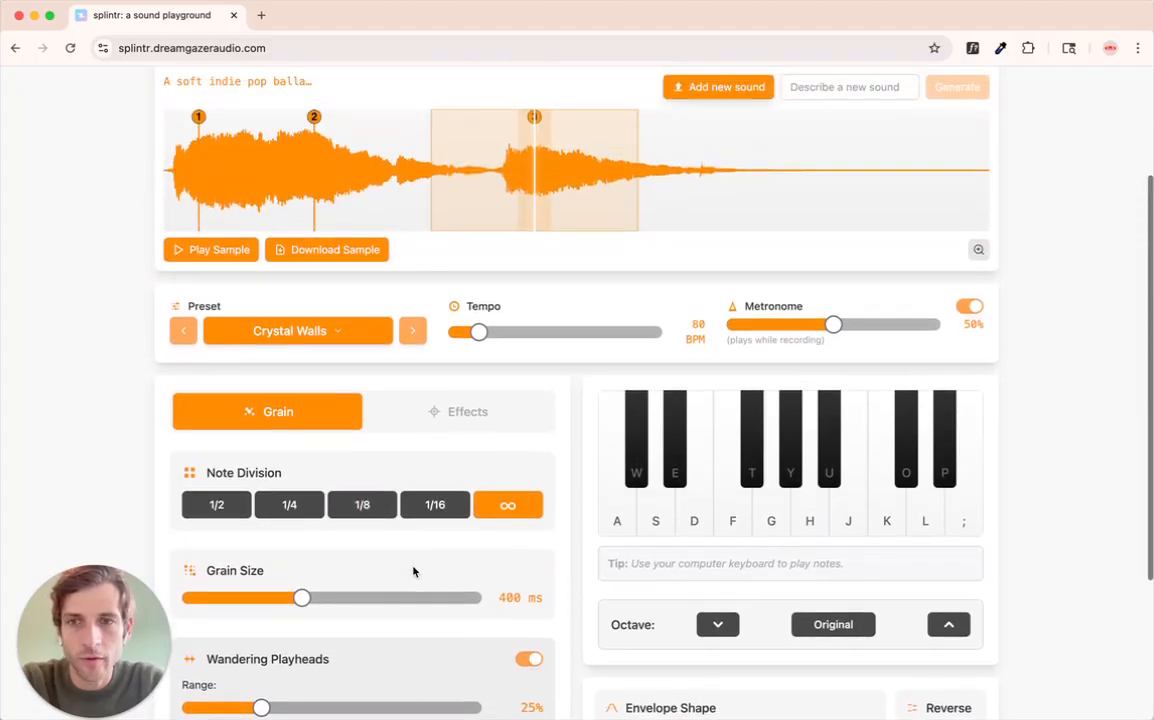
pyautogui.scroll(2, 413, 571)
pyautogui.press('h')
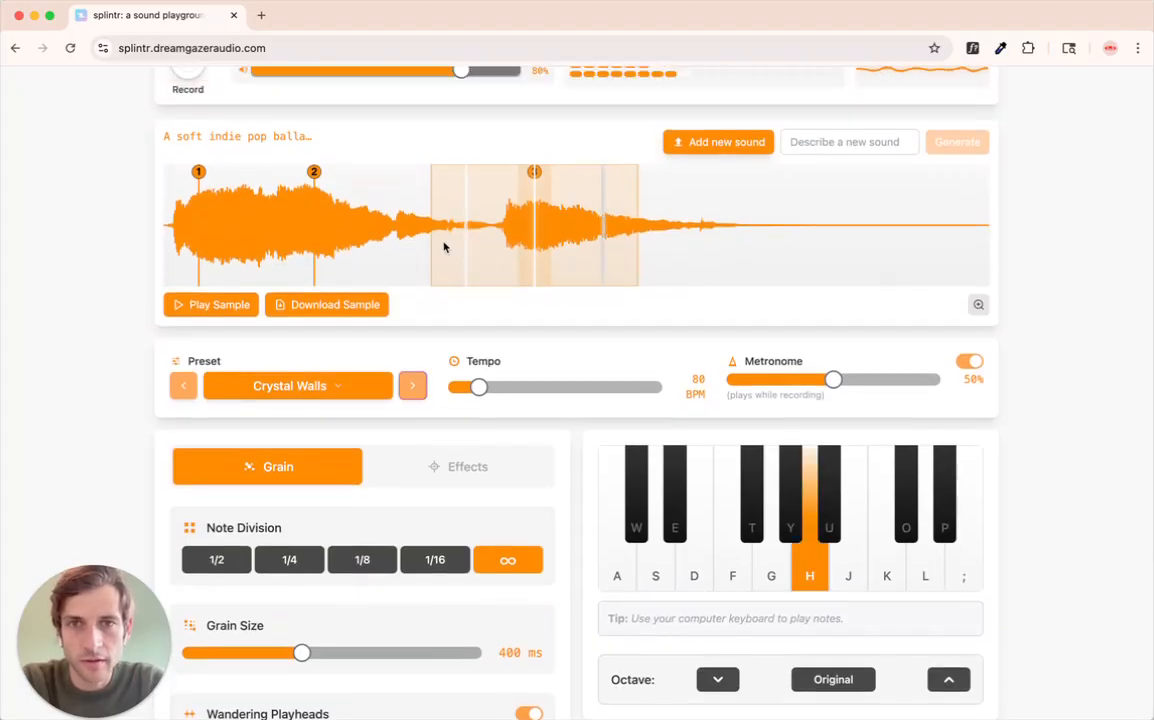
pyautogui.click(288, 231)
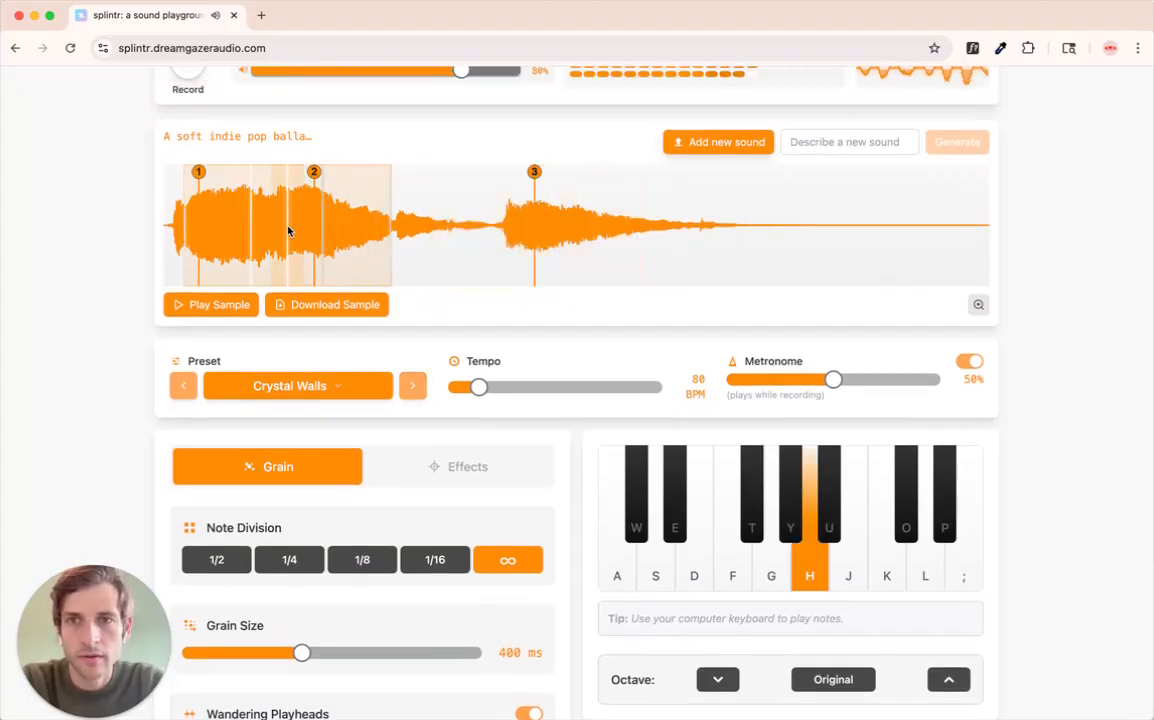
pyautogui.click(552, 226)
# - Audition the Daydream 1999 and Infinite Voids presets with note H, and return to the Stuttercore preset
pyautogui.click(410, 392)
pyautogui.press('h')
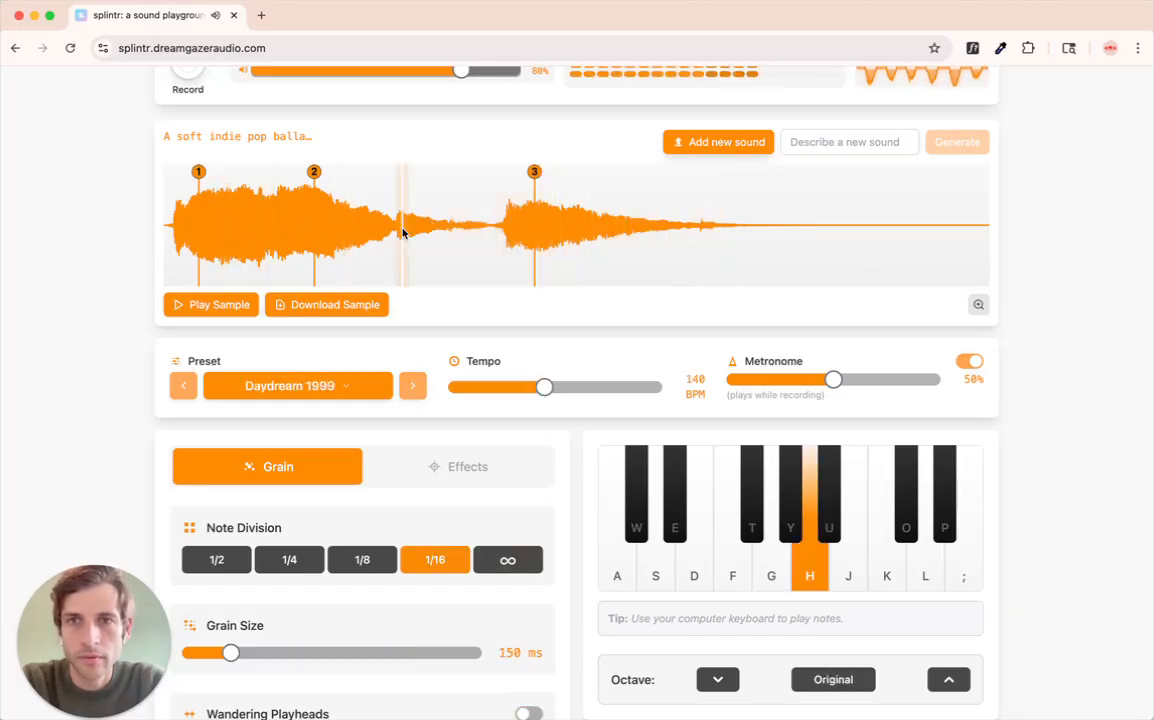
pyautogui.click(412, 385)
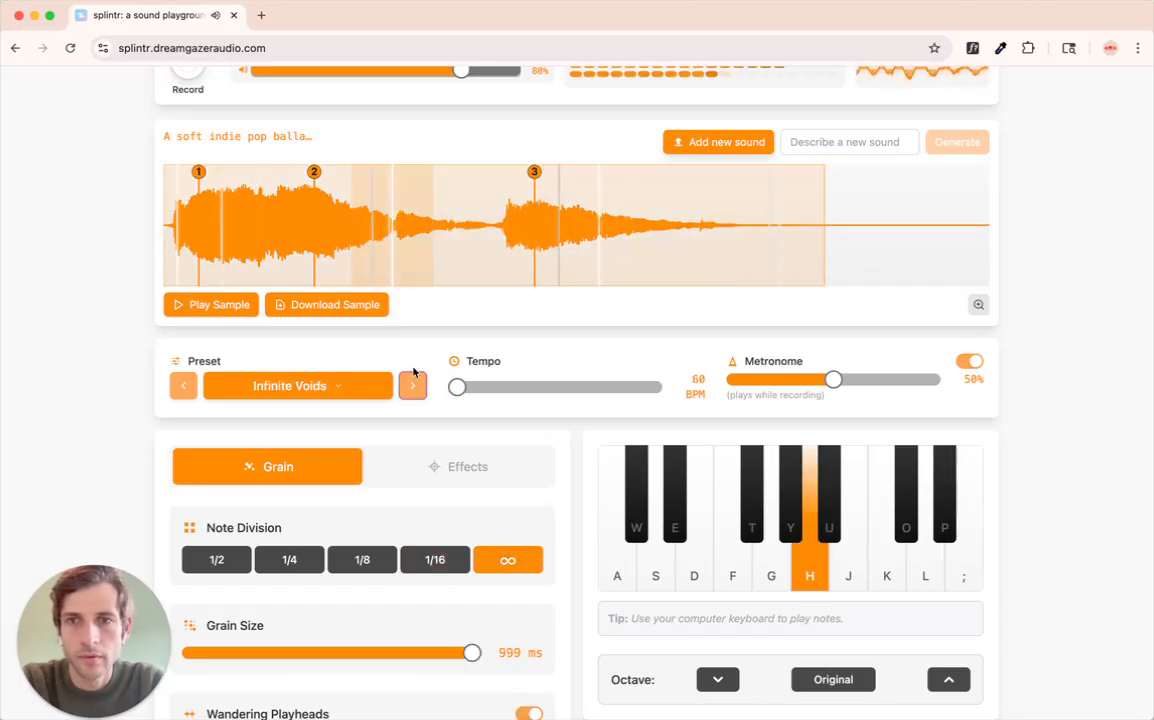
pyautogui.click(414, 390)
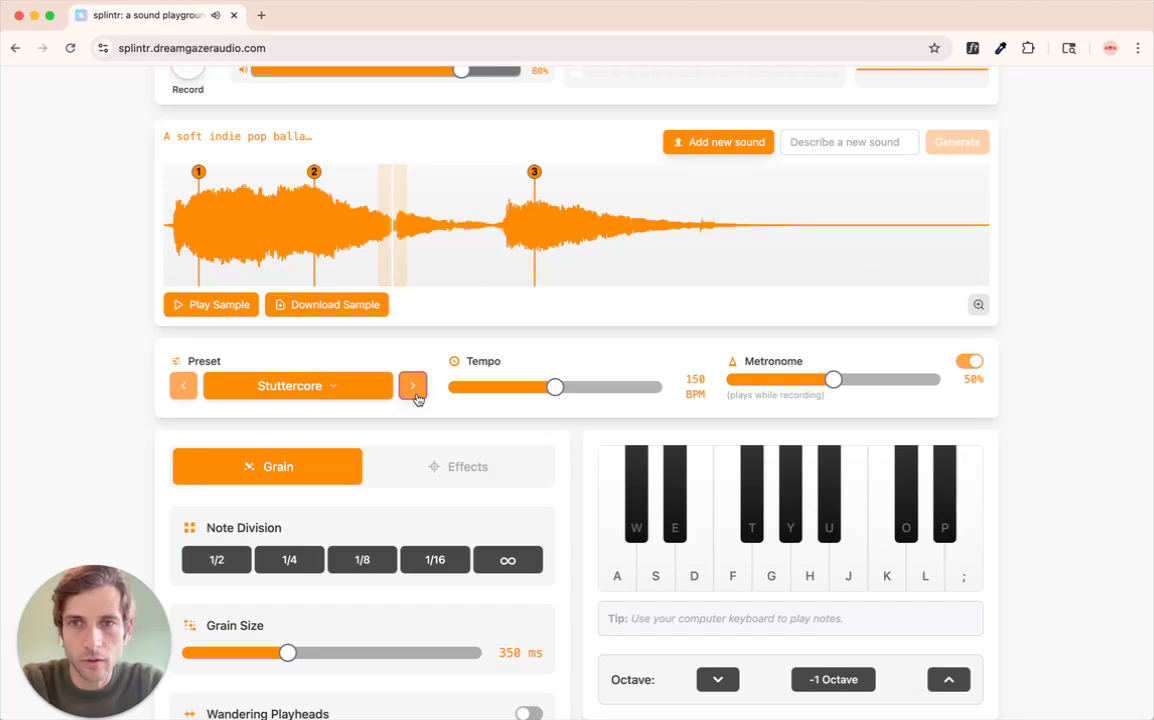
pyautogui.press('h')
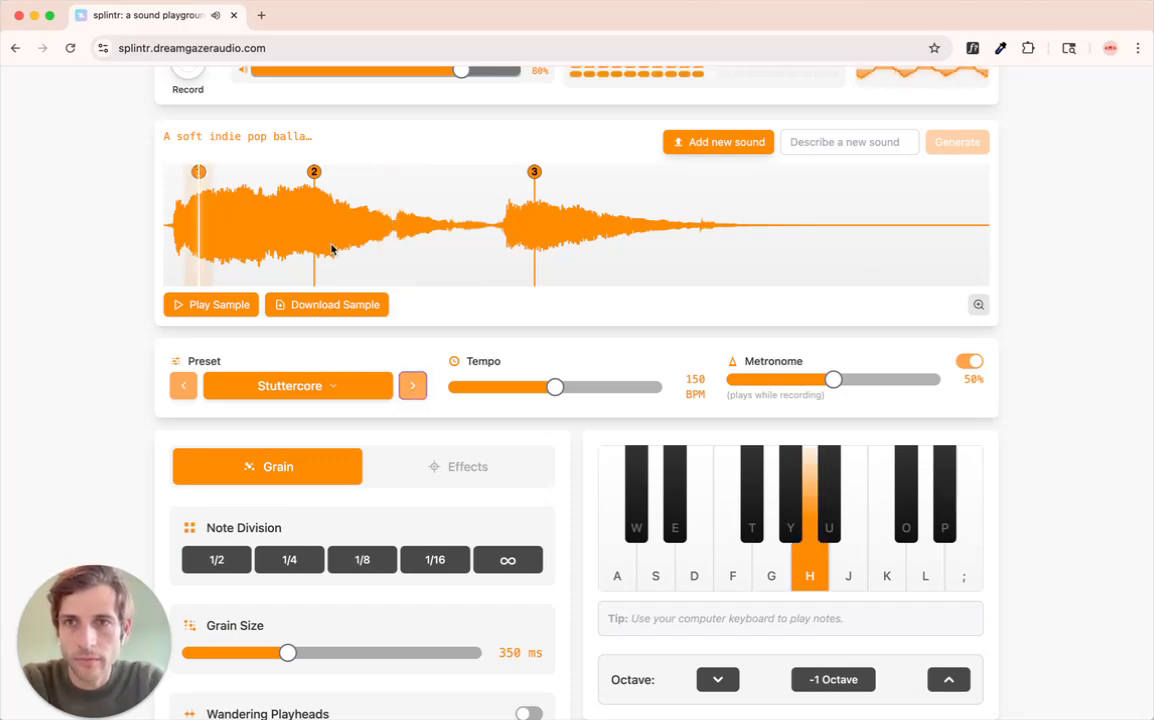
# - Play note H and set marker 4 on the waveform just after marker 2
pyautogui.scroll(2, 261, 243)
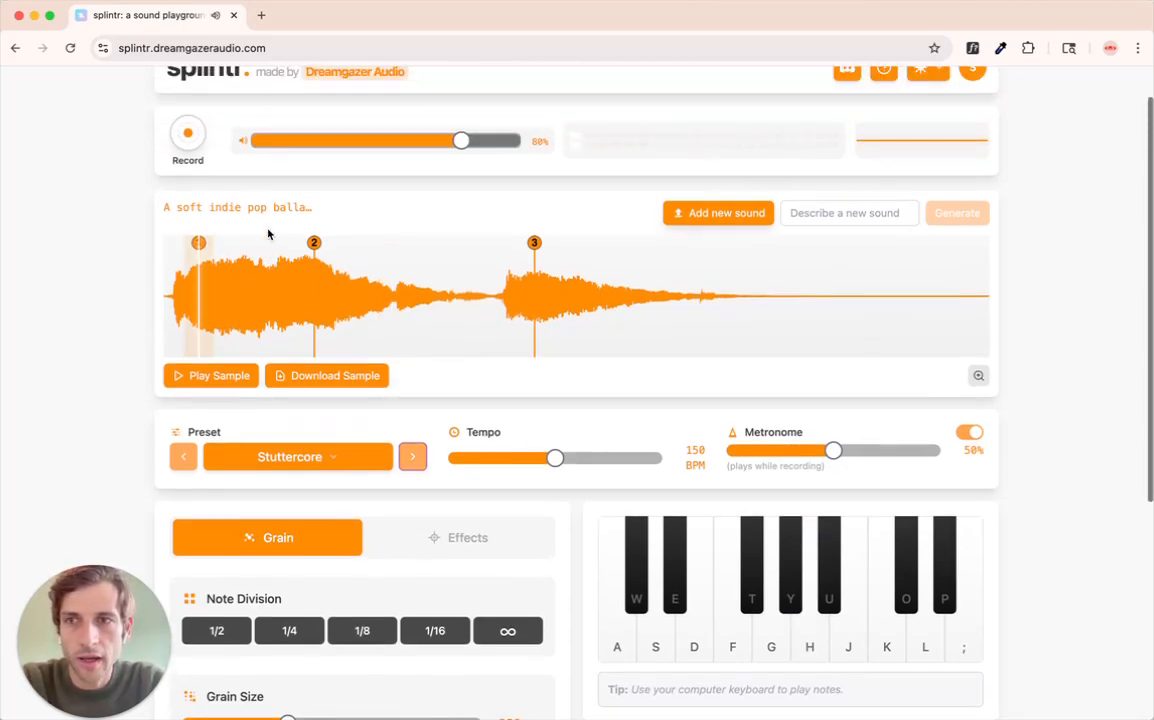
pyautogui.scroll(1, 165, 219)
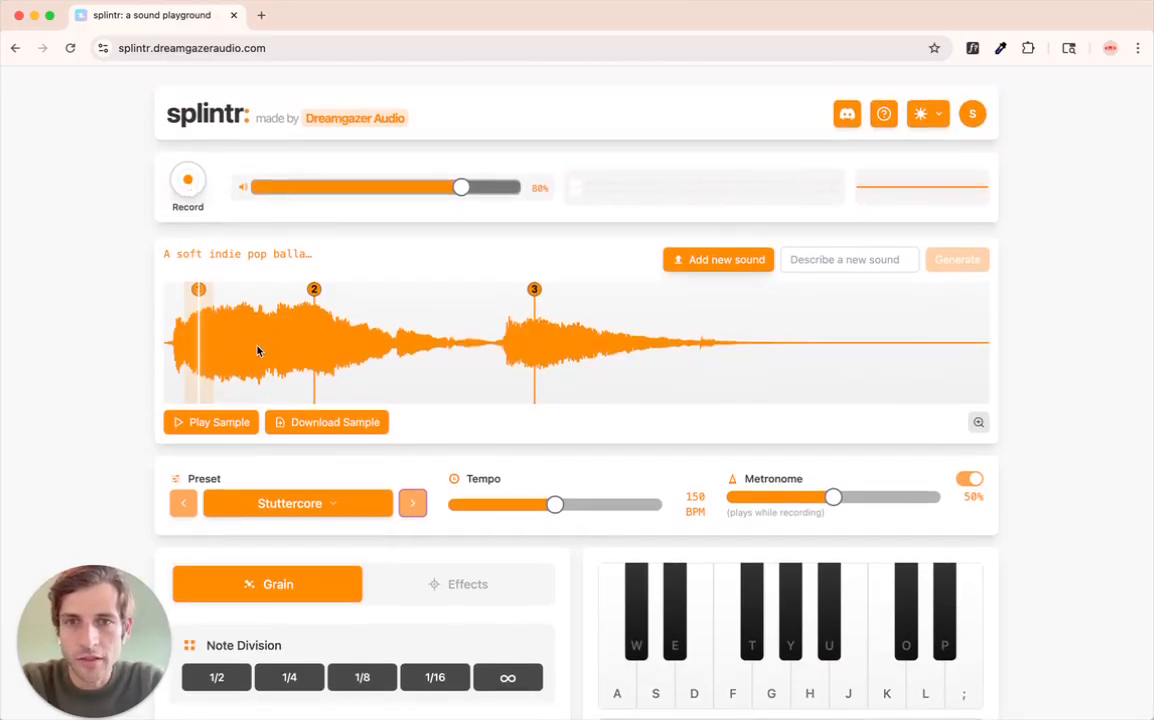
pyautogui.press('h')
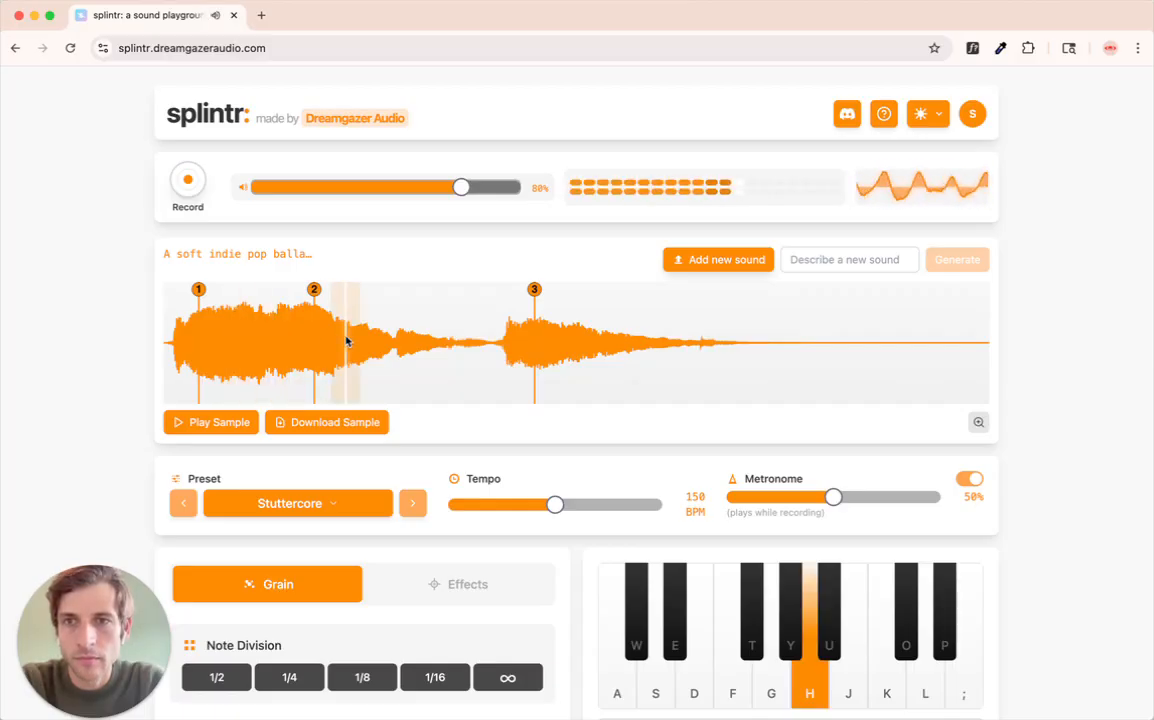
pyautogui.press('4')
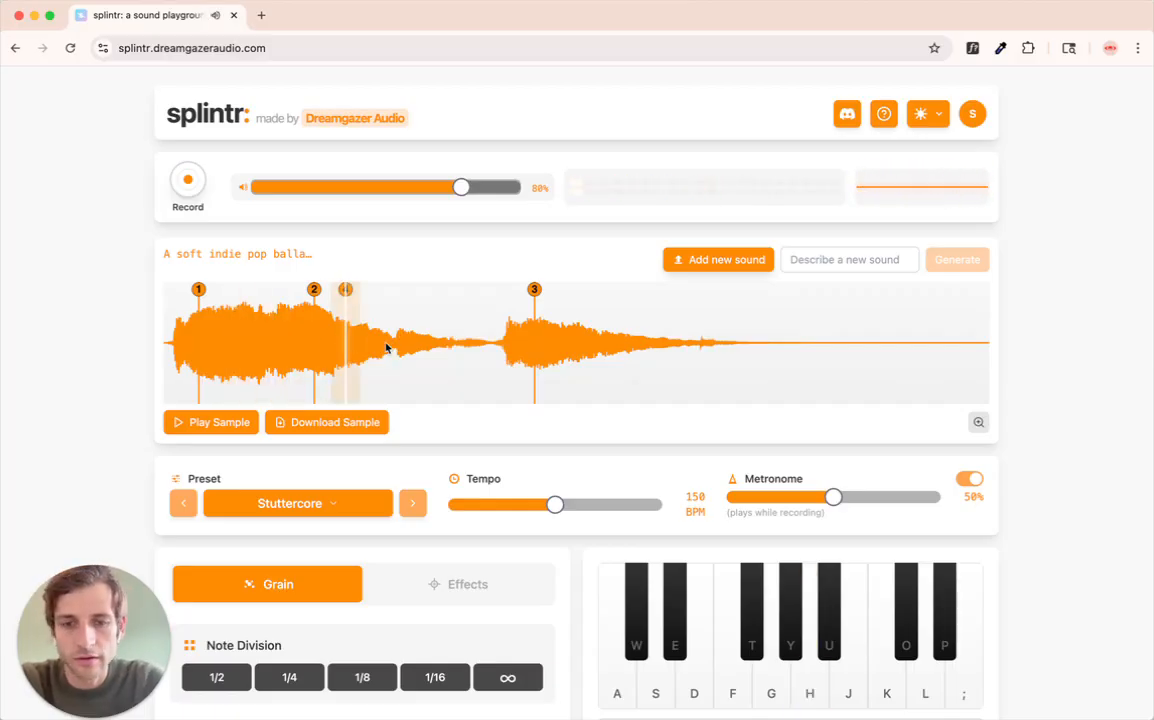
# - Record a performance of note H starting at marker 1 and jumping through markers 2, 3 and 4, and stop the recording
pyautogui.press('1')
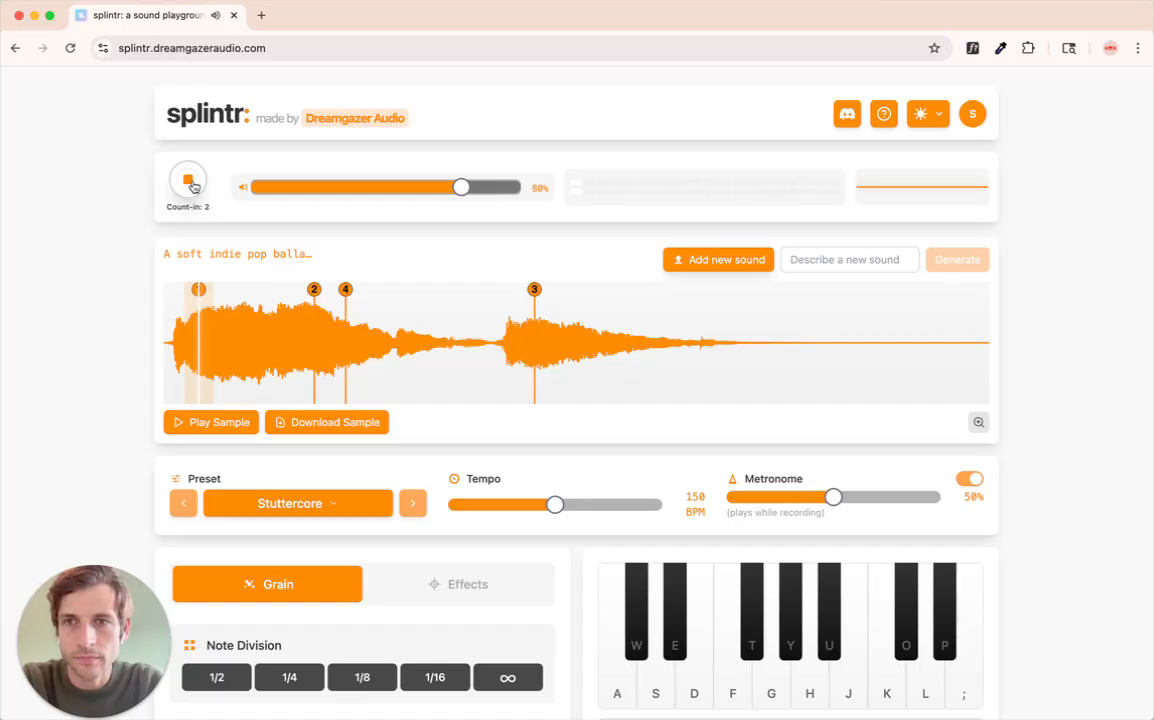
pyautogui.press('h')
pyautogui.press('2')
pyautogui.press('3')
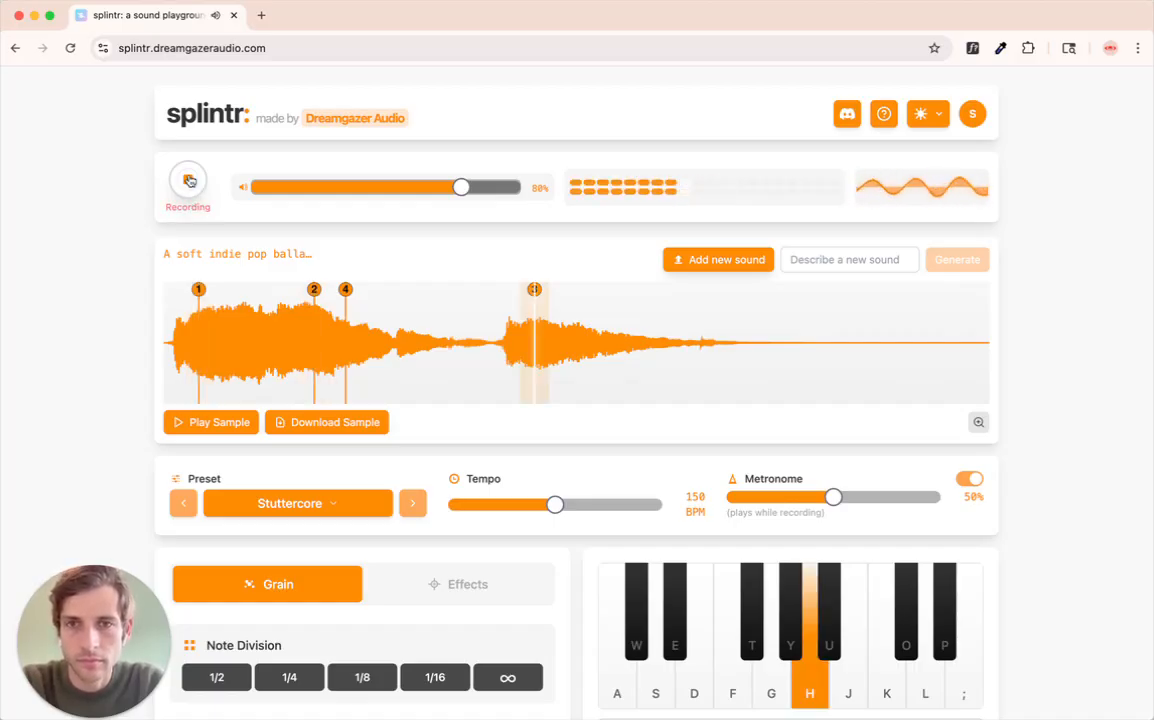
pyautogui.press('4')
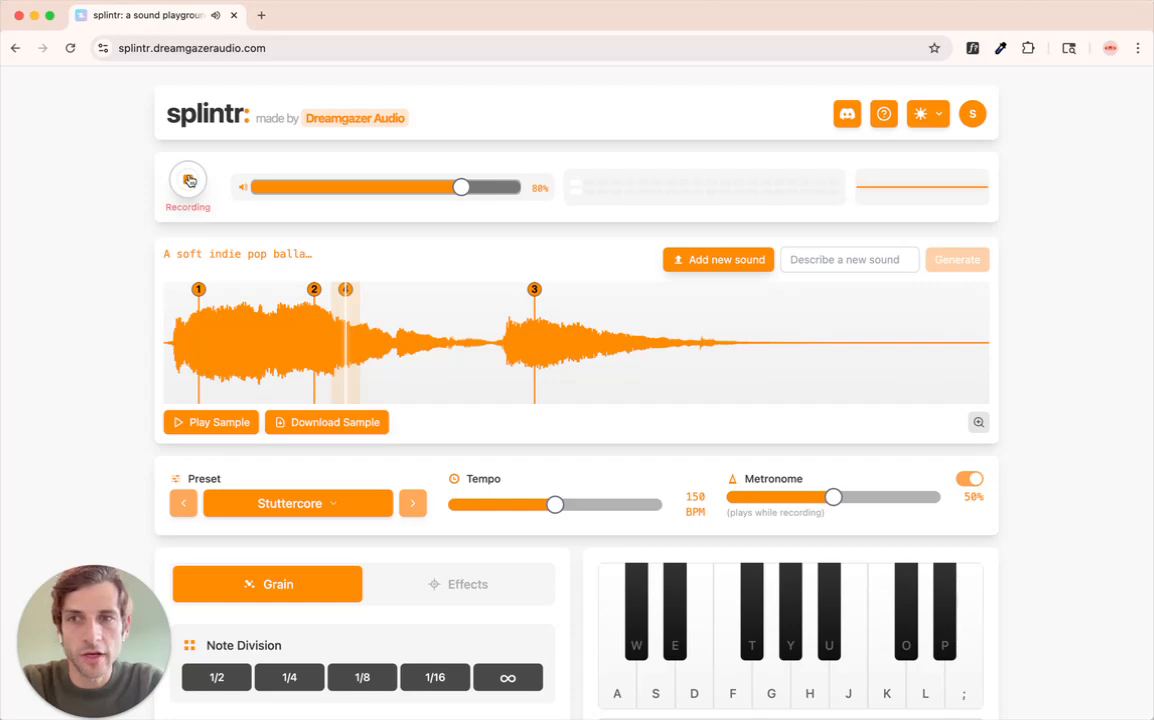
pyautogui.click(189, 180)
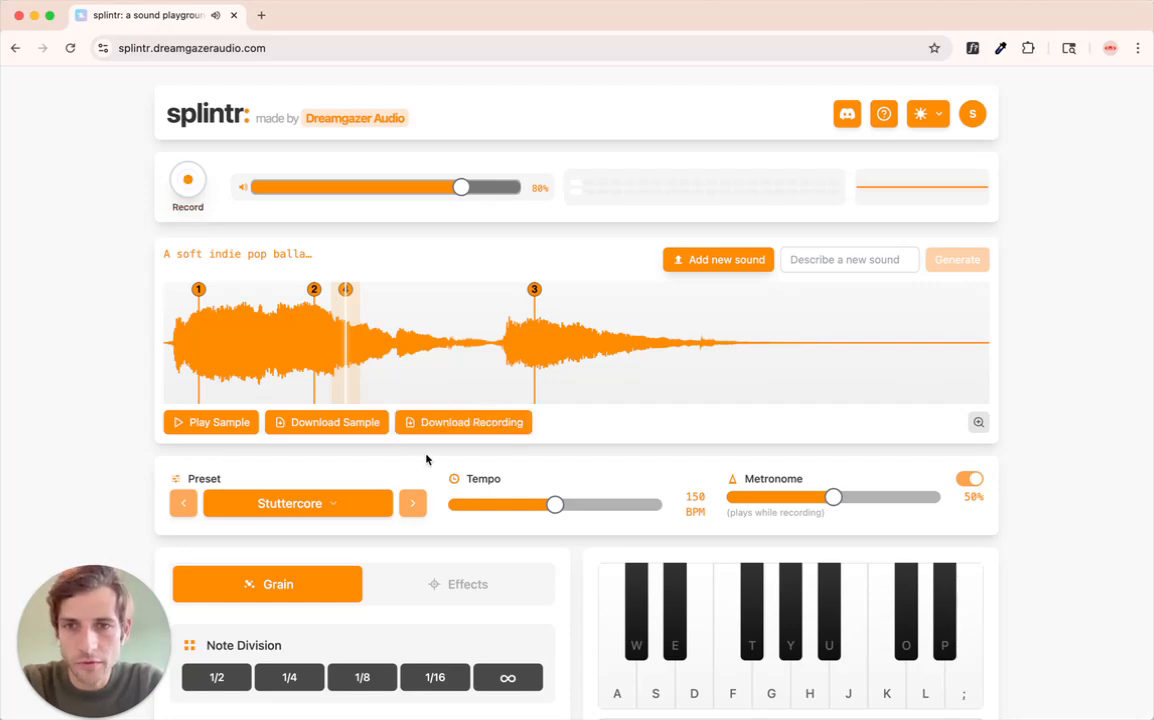
# - Download the 150 BPM recording, place it at bar 1 of the first track in Ableton Live, and turn off its warping
pyautogui.click(480, 422)
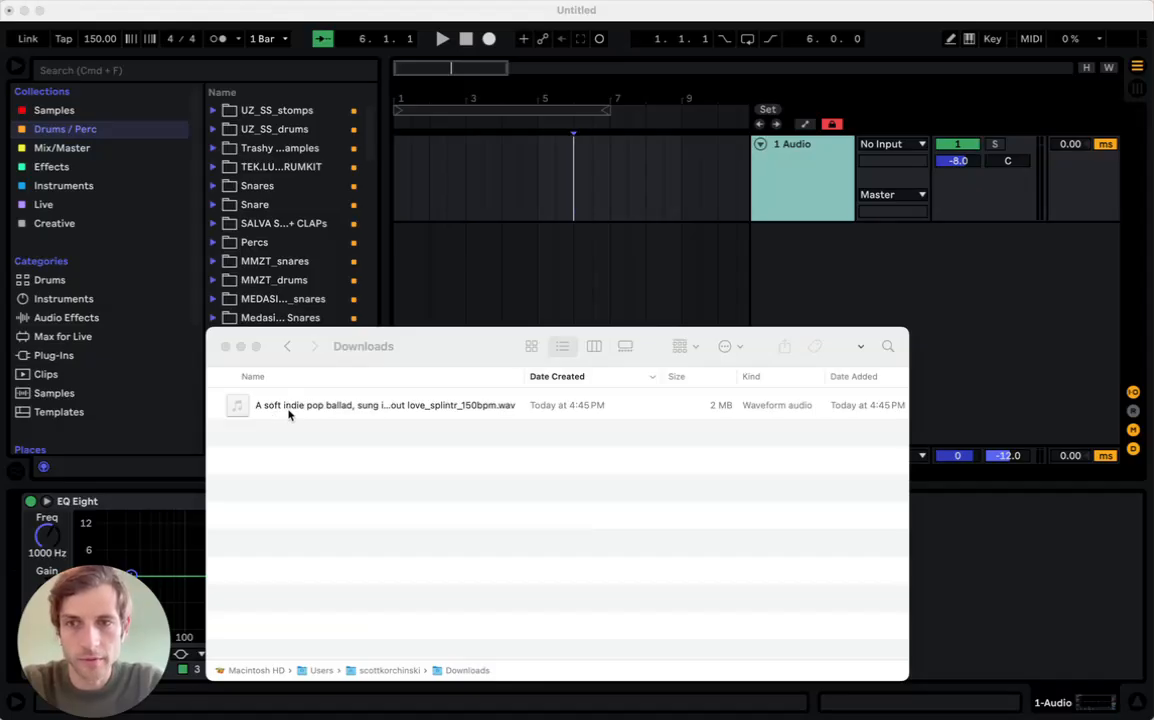
pyautogui.moveTo(288, 415); pyautogui.dragTo(410, 142)
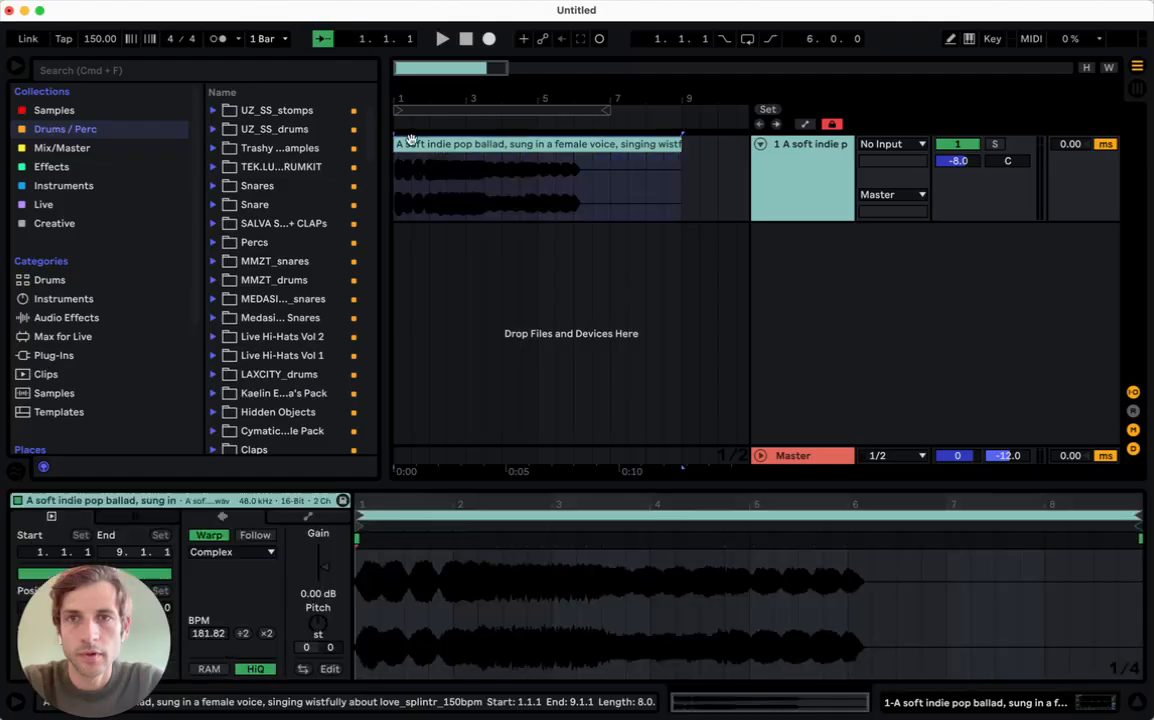
pyautogui.click(209, 535)
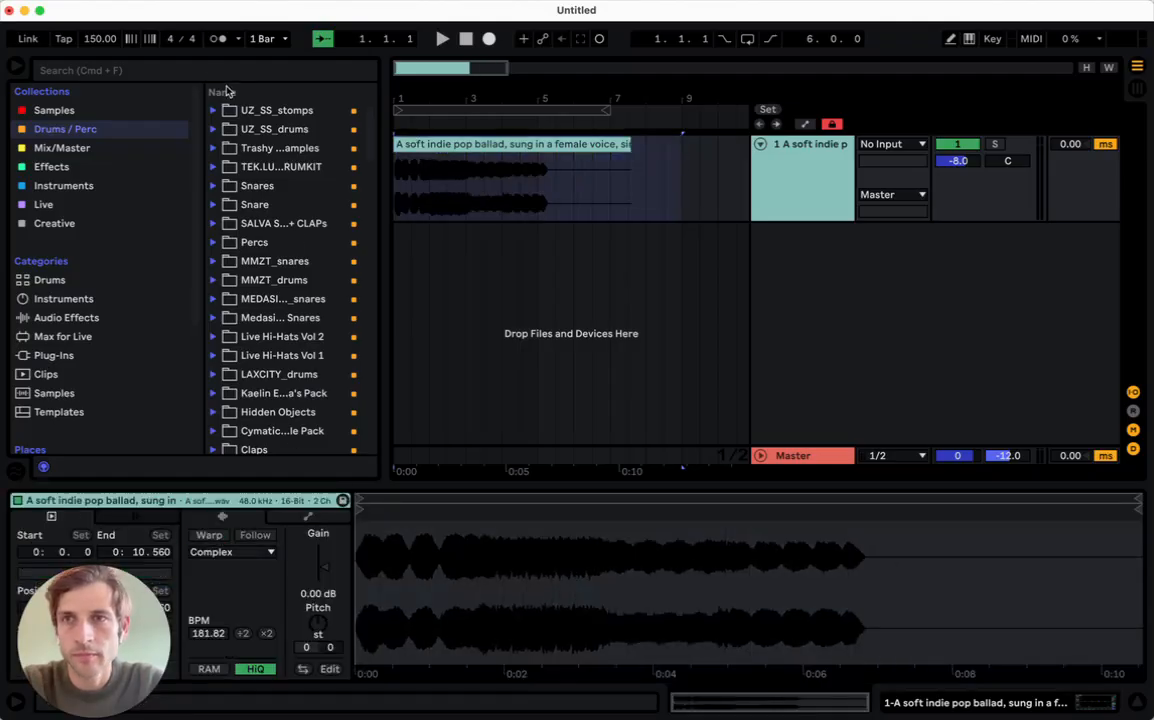
# - Search the drum samples for "head bo" and add LAXCITY_drum_loop_head_bob_80 at bar 1 on a new track below the vocal
pyautogui.click(208, 75)
pyautogui.write('head bo')
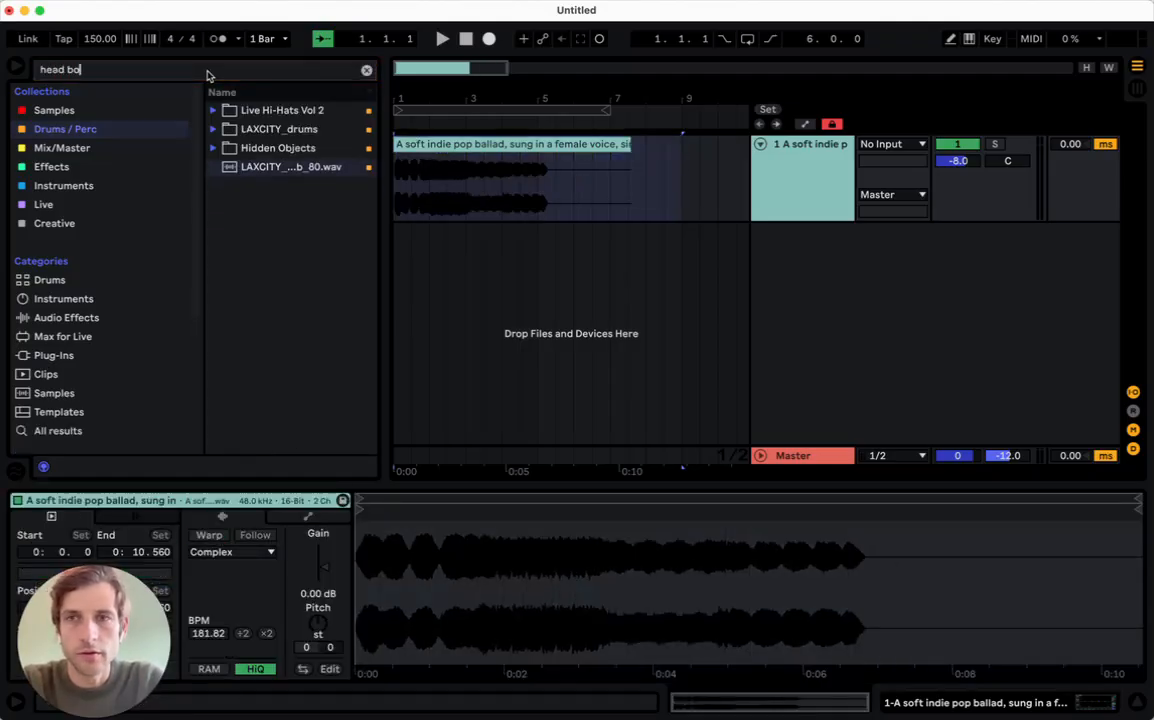
pyautogui.moveTo(258, 147); pyautogui.dragTo(408, 282)
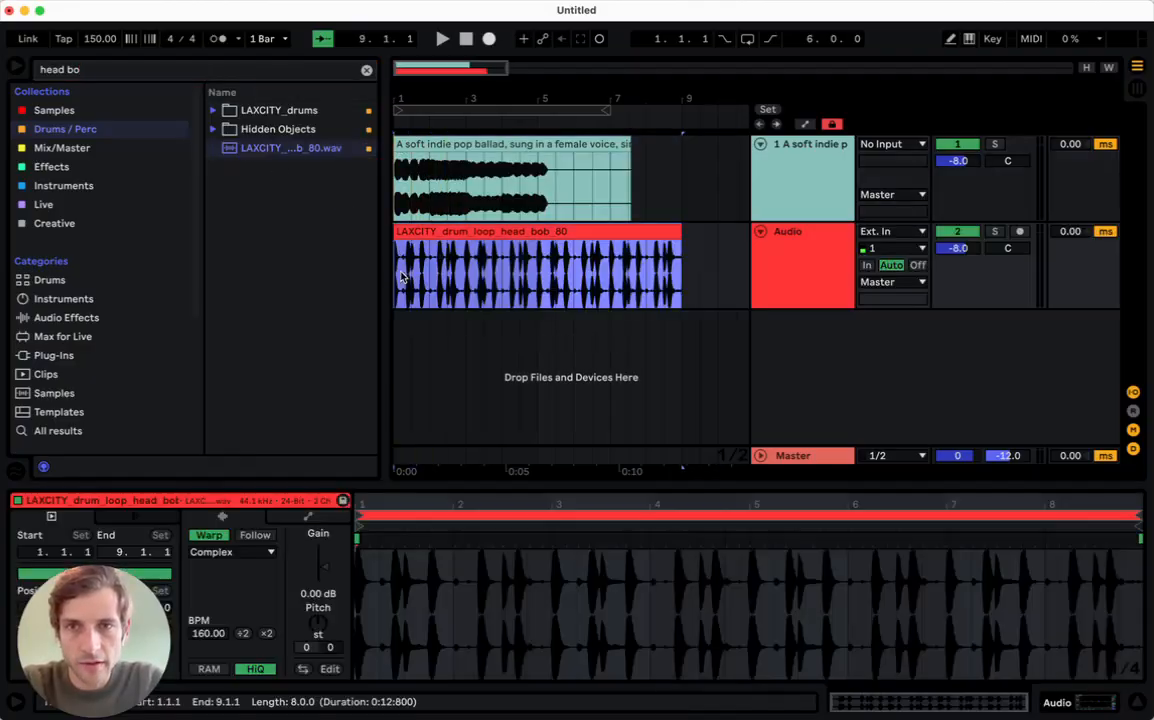
# - Loop the arrangement over the full vocal clip and start playback
pyautogui.click(415, 143)
pyautogui.press('super+l')
pyautogui.press('space')
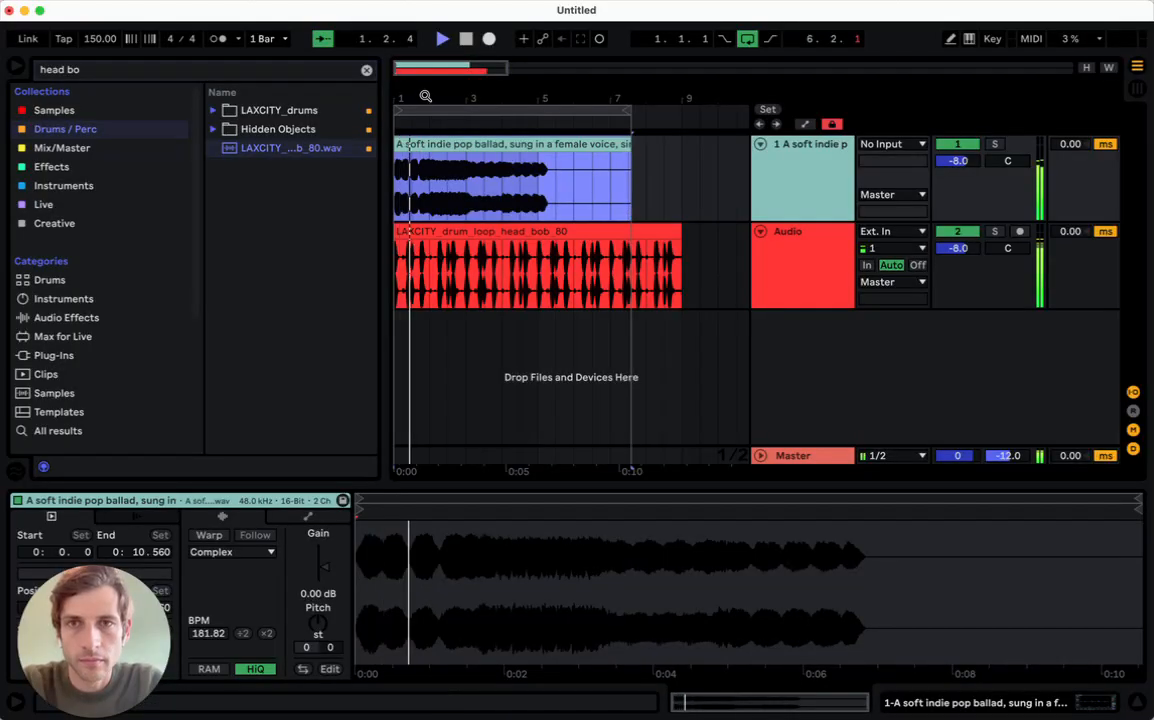
# - Split the vocal clip at bar 5 and set the loop to its first four bars
pyautogui.moveTo(426, 86); pyautogui.dragTo(426, 93)
pyautogui.click(667, 180)
pyautogui.press('super+e')
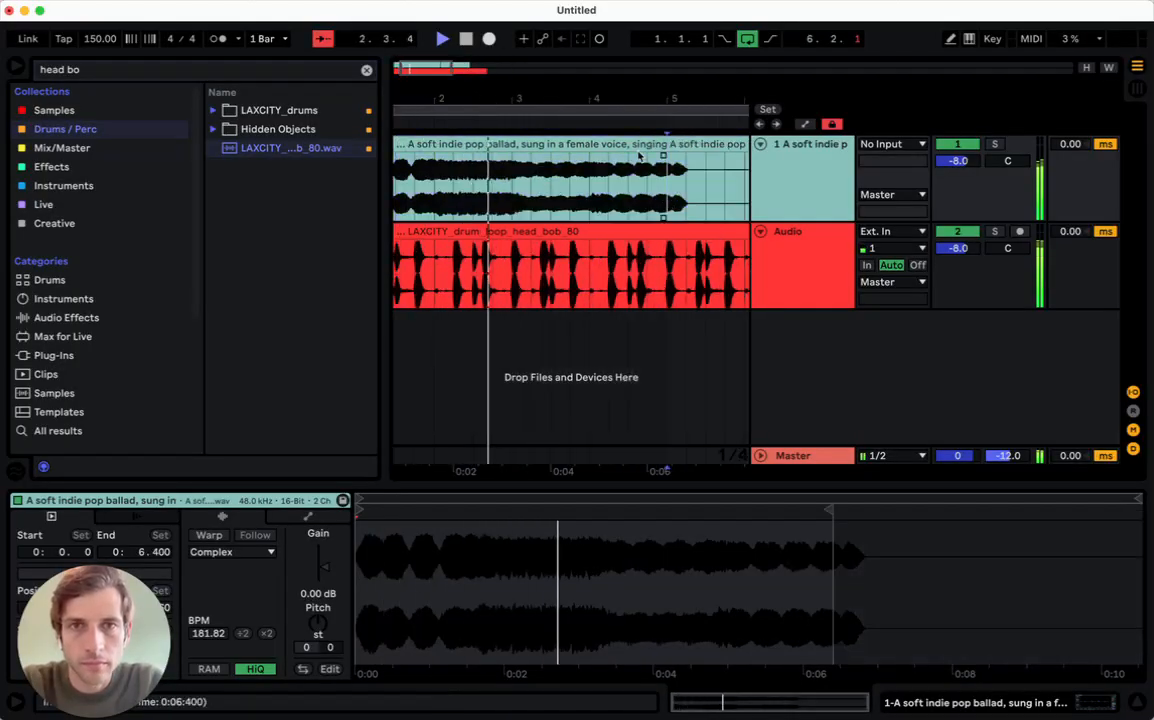
pyautogui.click(633, 143)
pyautogui.press('super+l')
# - Raise the vocal track's volume to -2.1 dB and stop playback
pyautogui.moveTo(962, 162); pyautogui.dragTo(962, 129)
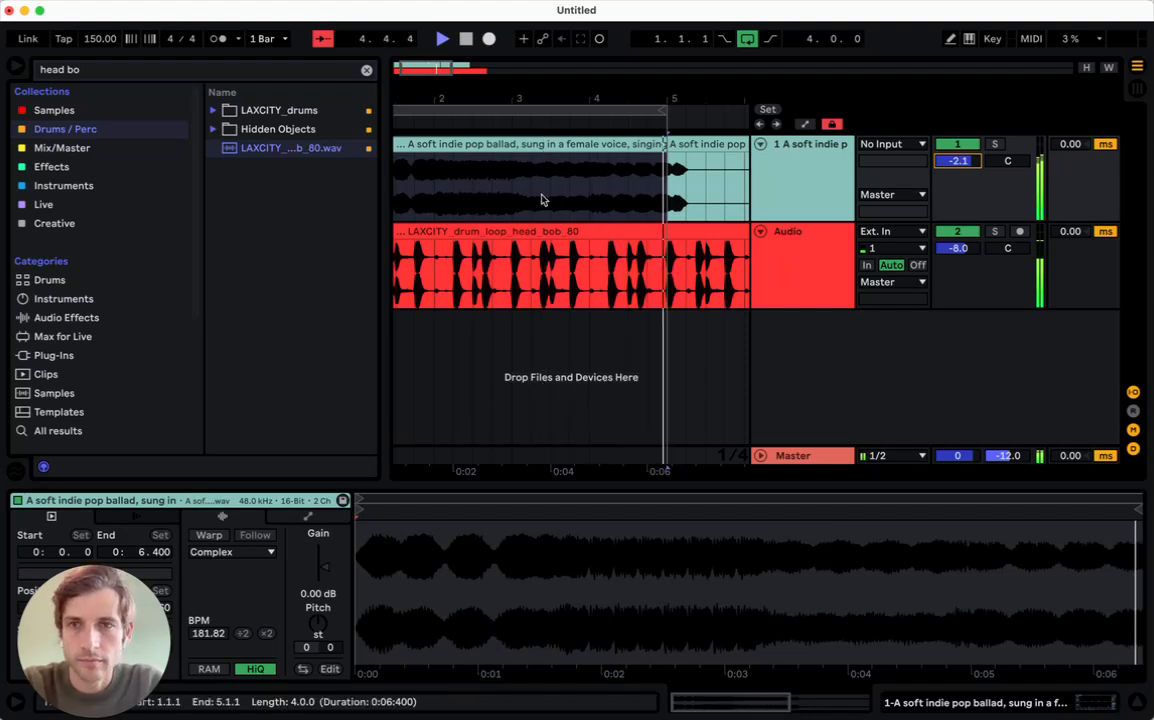
pyautogui.click(552, 218)
pyautogui.press('space')
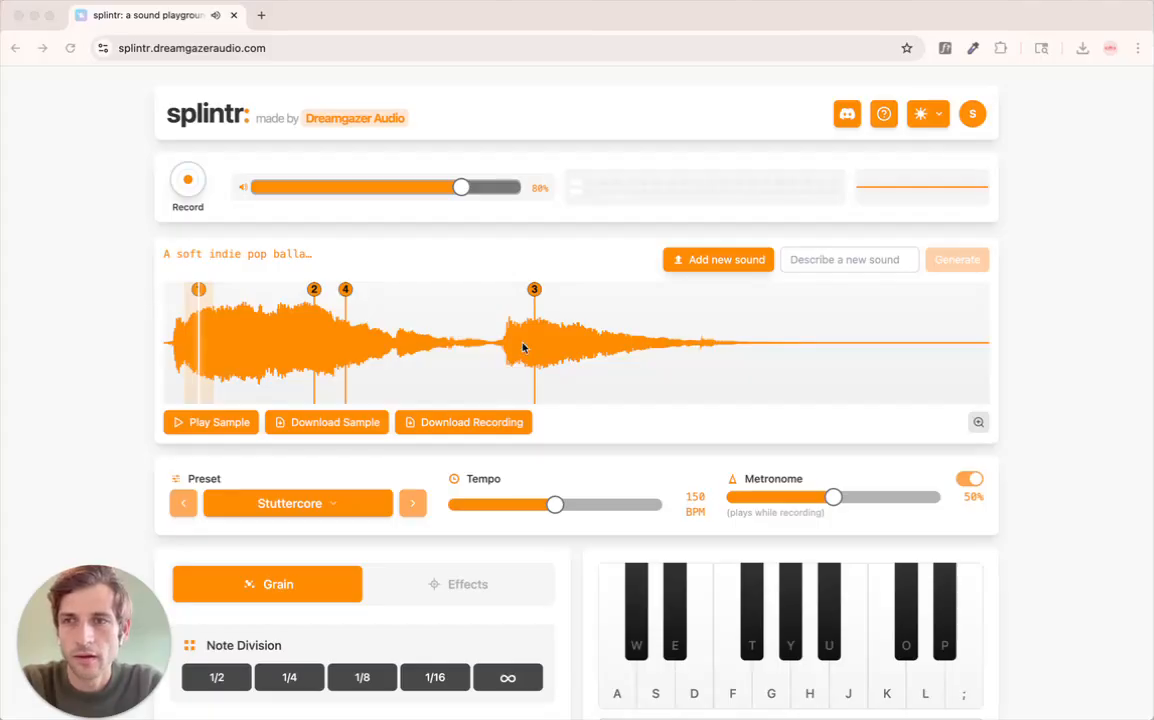
# - Return to splintr, select the Crystal Walls preset, lower the output volume to 34%, and audition note H
pyautogui.click(413, 508)
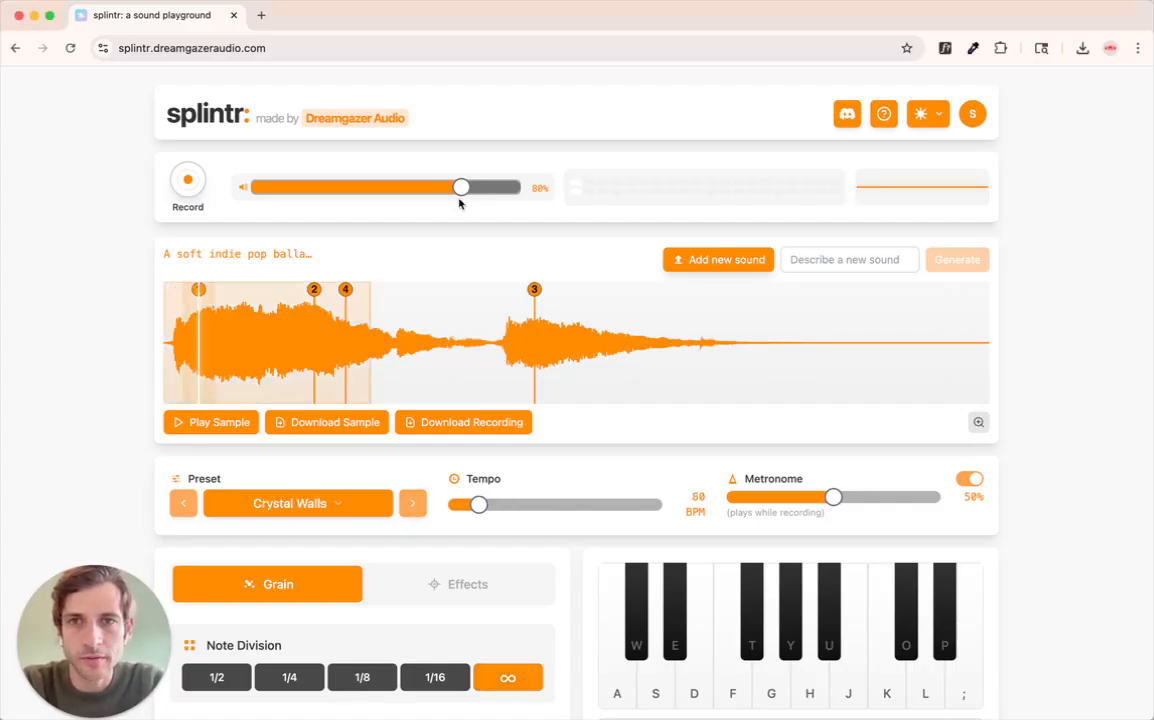
pyautogui.moveTo(461, 188); pyautogui.dragTo(345, 187)
pyautogui.press('h')
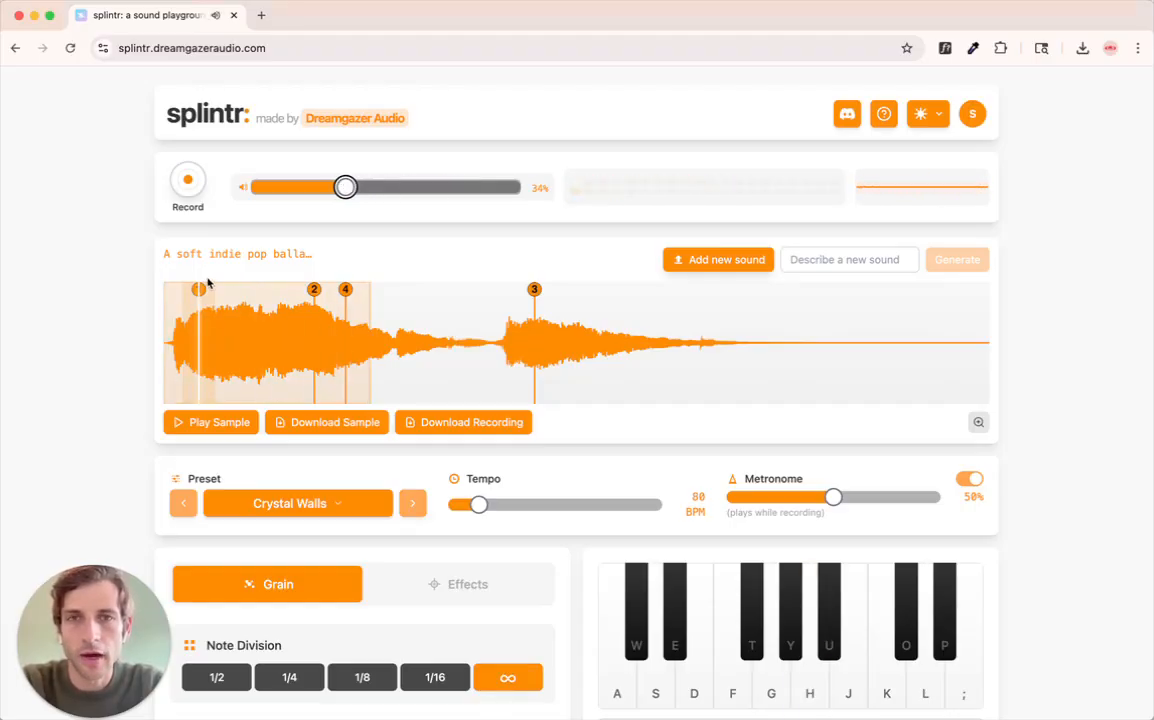
# - Record a performance of note H with the Crystal Walls preset and stop the recording
pyautogui.click(192, 184)
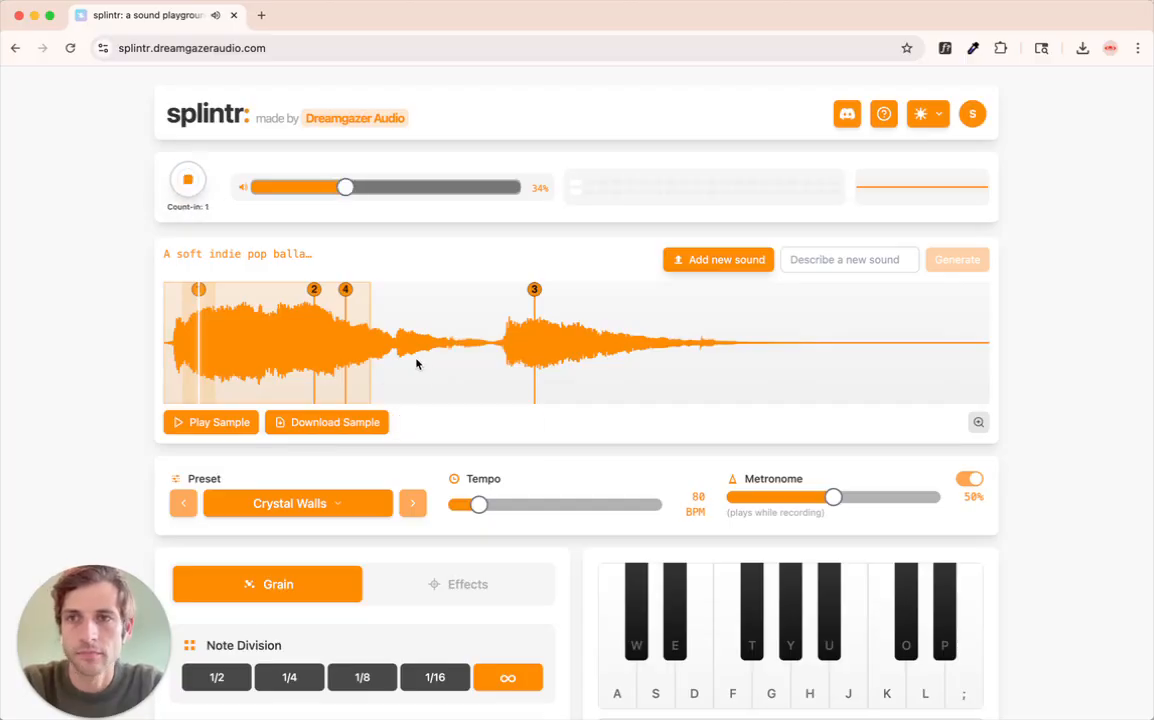
pyautogui.press('h')
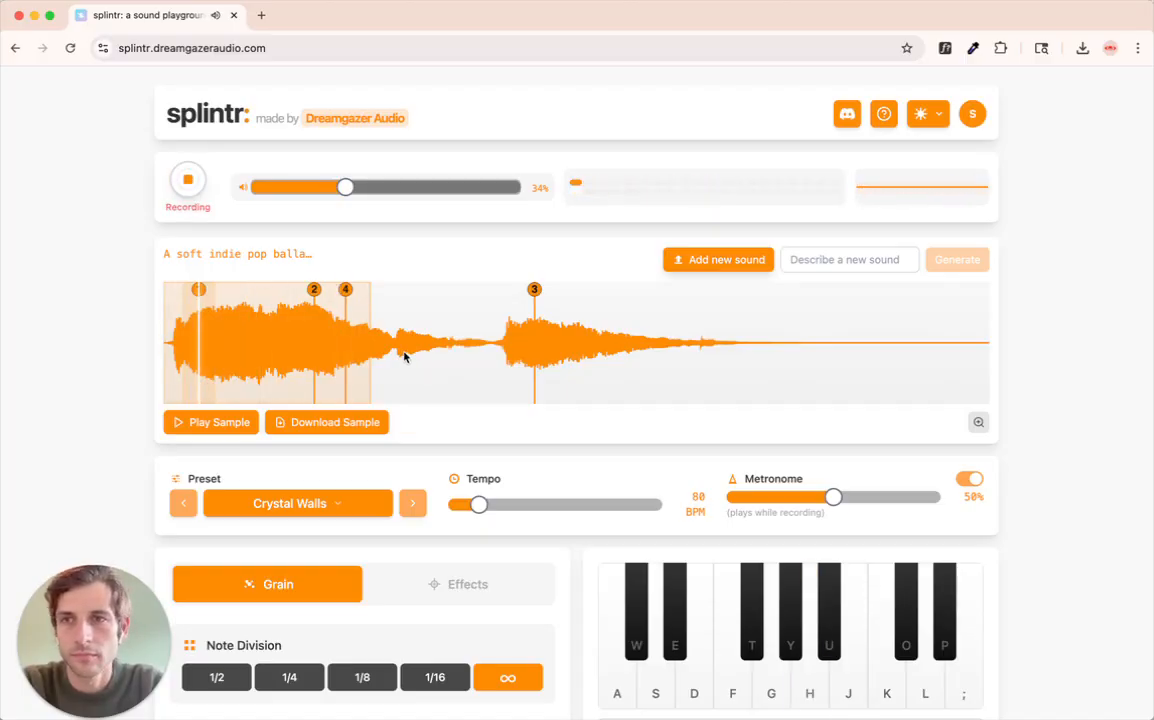
pyautogui.click(190, 186)
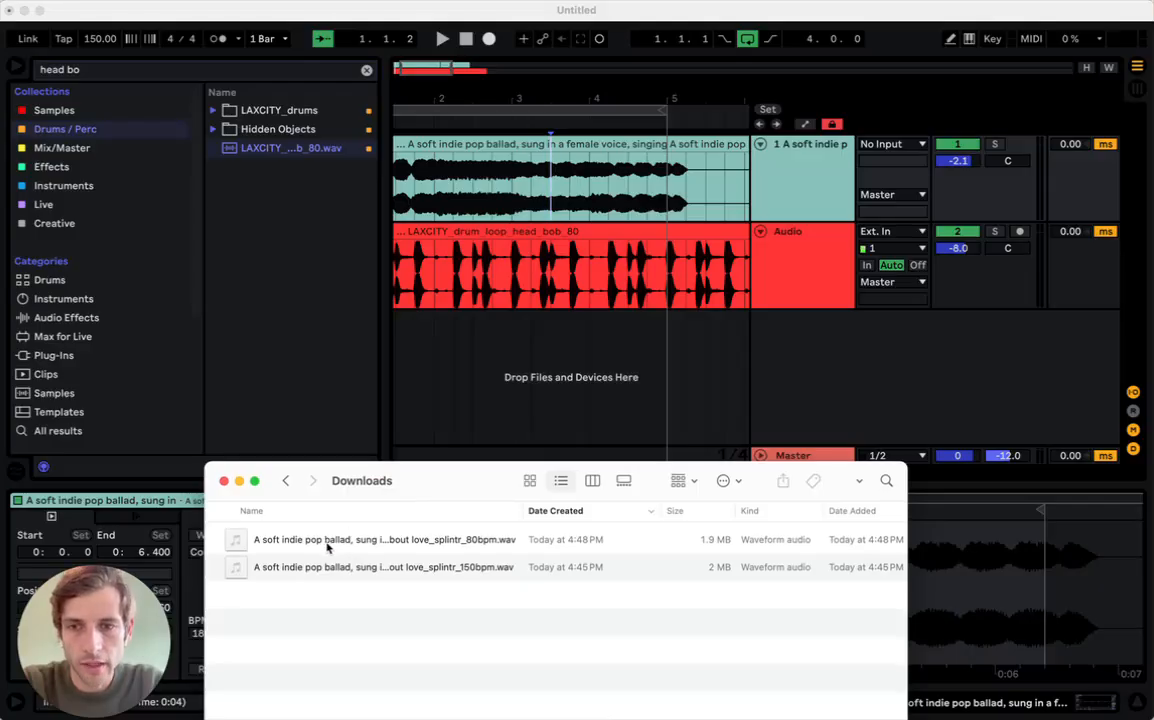
# - Download the 80 BPM recording, place it at bar 1 on a new third track in Ableton Live, and turn off its warping
pyautogui.moveTo(330, 546); pyautogui.dragTo(406, 336)
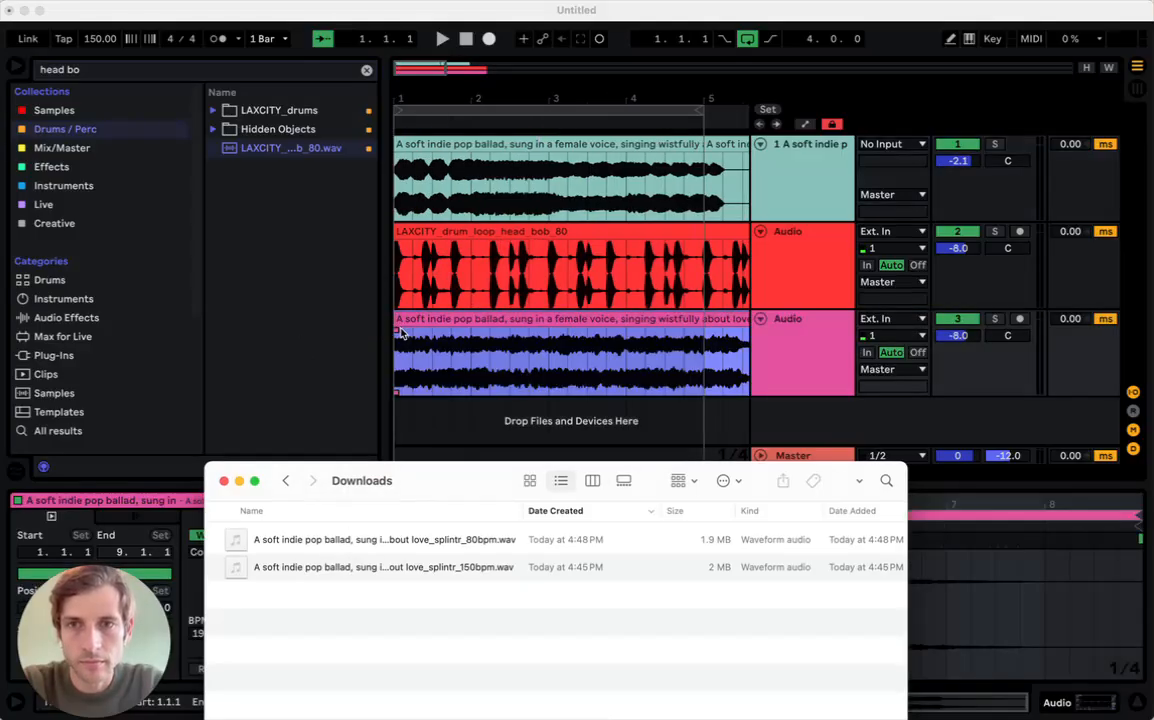
pyautogui.click(455, 319)
pyautogui.click(215, 537)
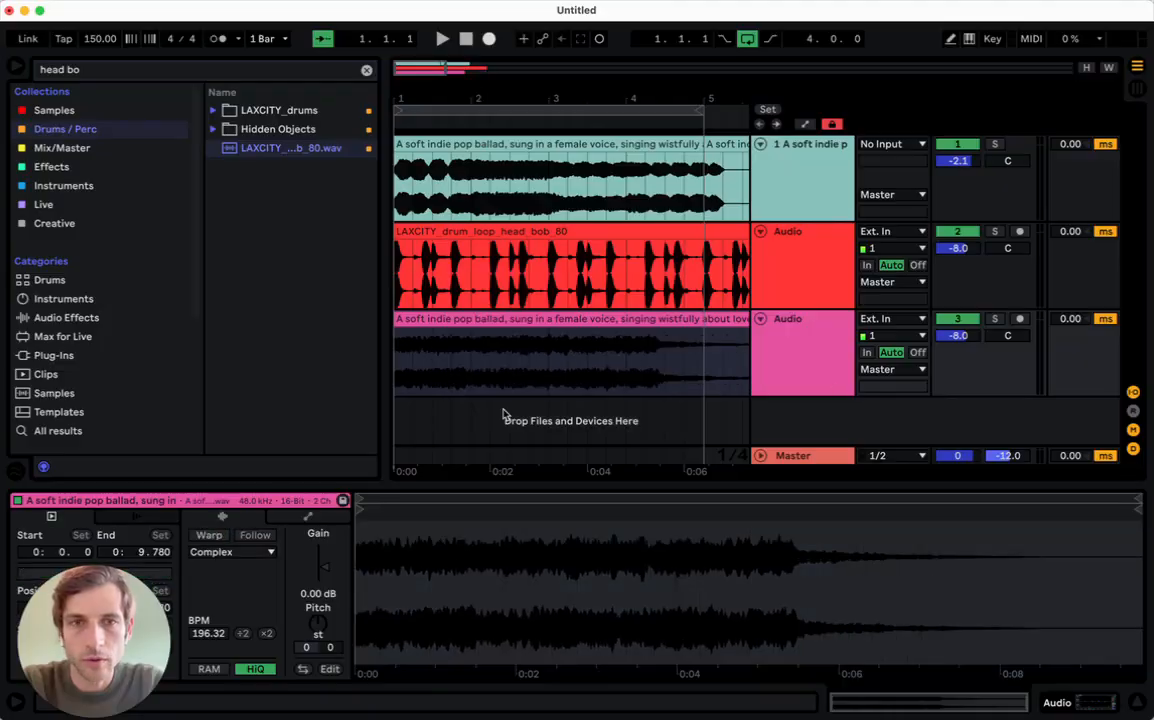
# - Play the loop and balance the third track against the mix, setting its volume to -8.1 dB
pyautogui.moveTo(960, 336); pyautogui.dragTo(960, 400)
pyautogui.press('space')
pyautogui.moveTo(960, 336); pyautogui.dragTo(960, 277)
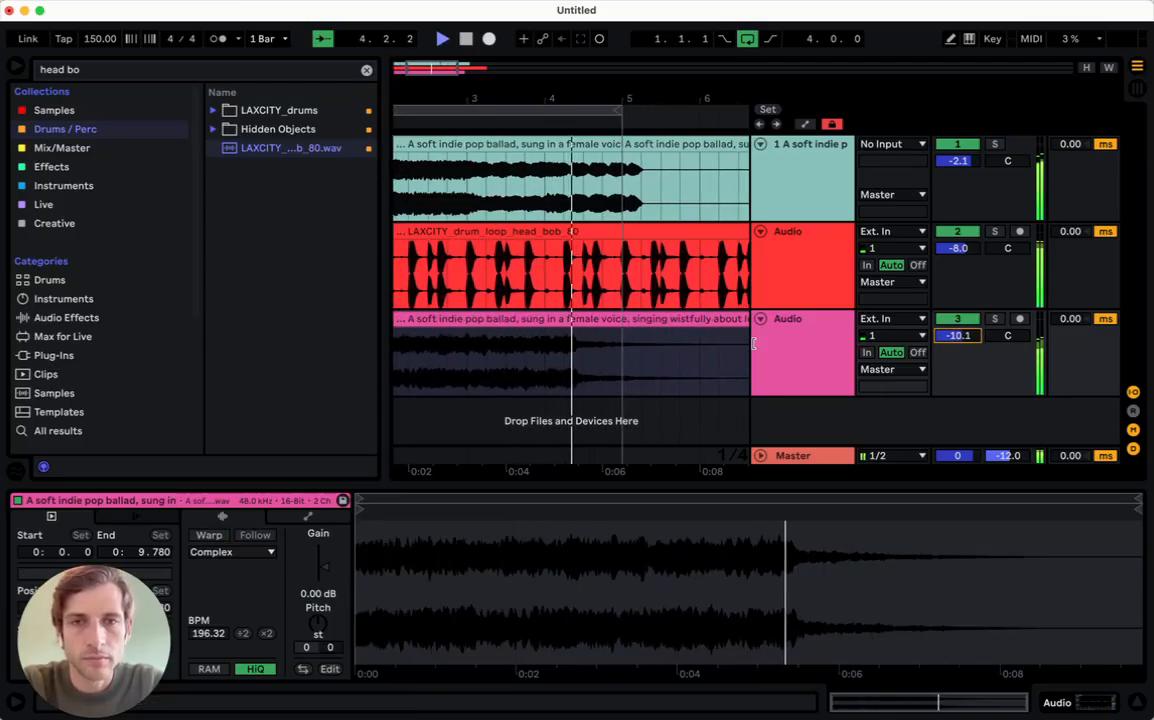
pyautogui.moveTo(960, 337); pyautogui.dragTo(958, 340)
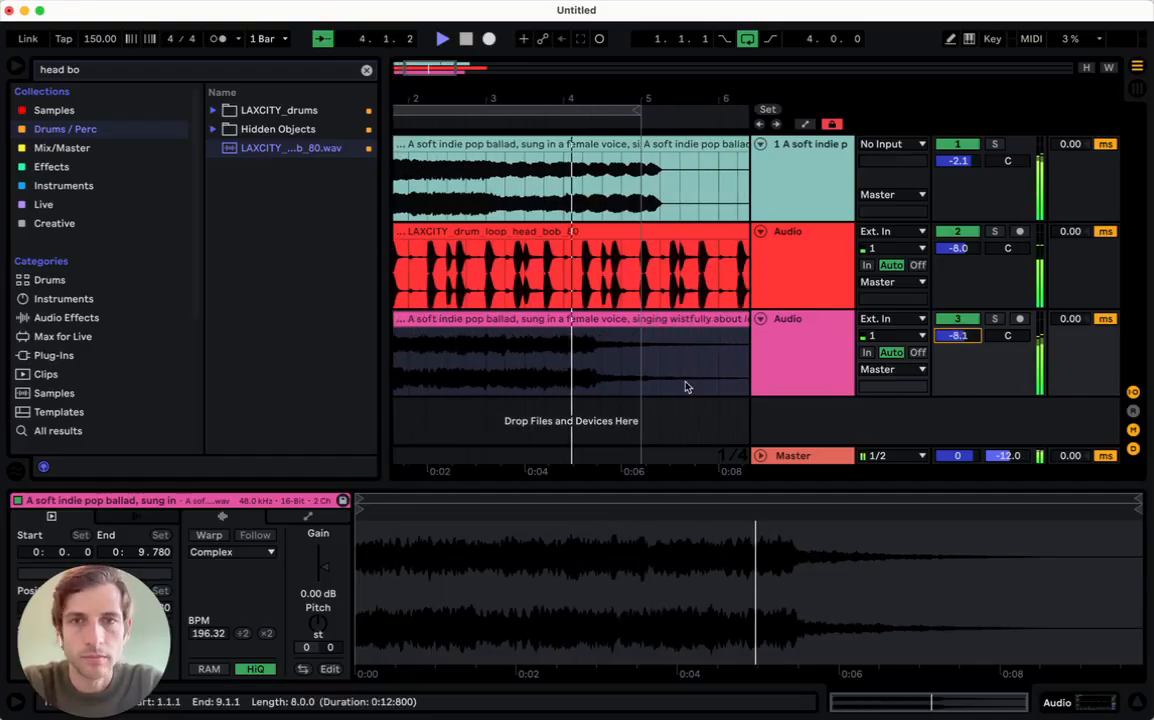